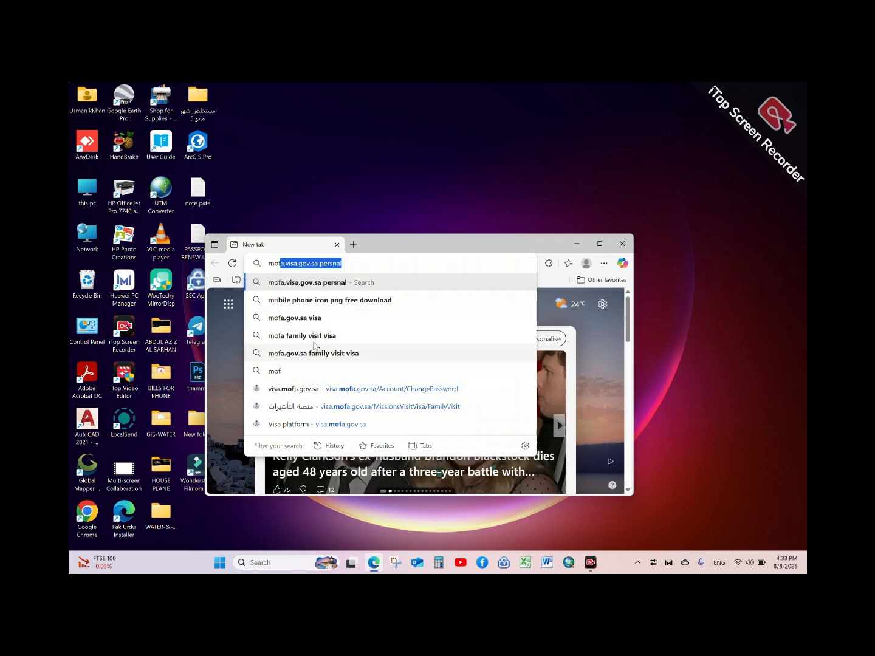
Search the web for mofa.gov.sa visa and open the Ministry of Foreign Affairs visa platform from the results.
left_click(314, 353)
left_click(599, 243)
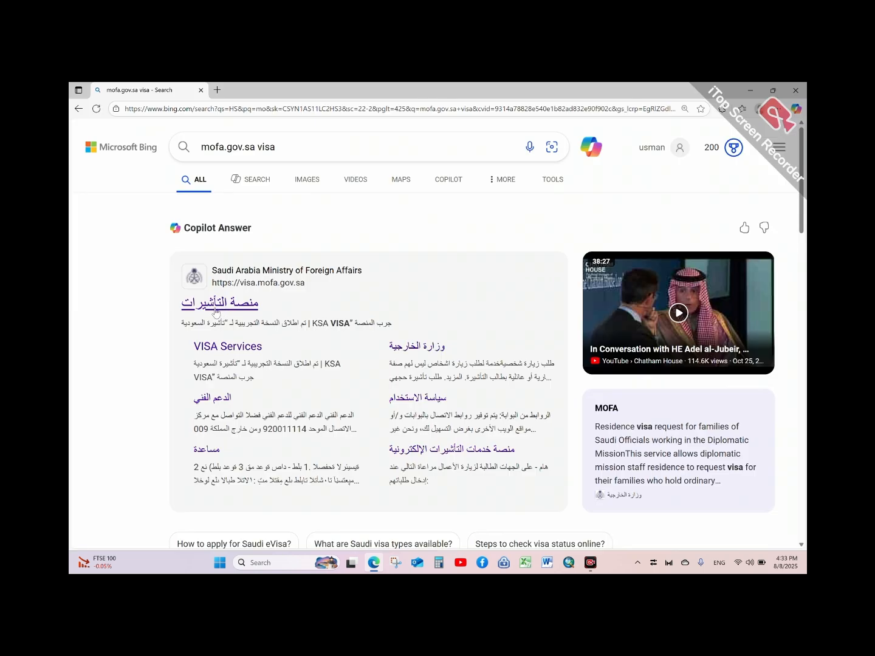
left_click(231, 301)
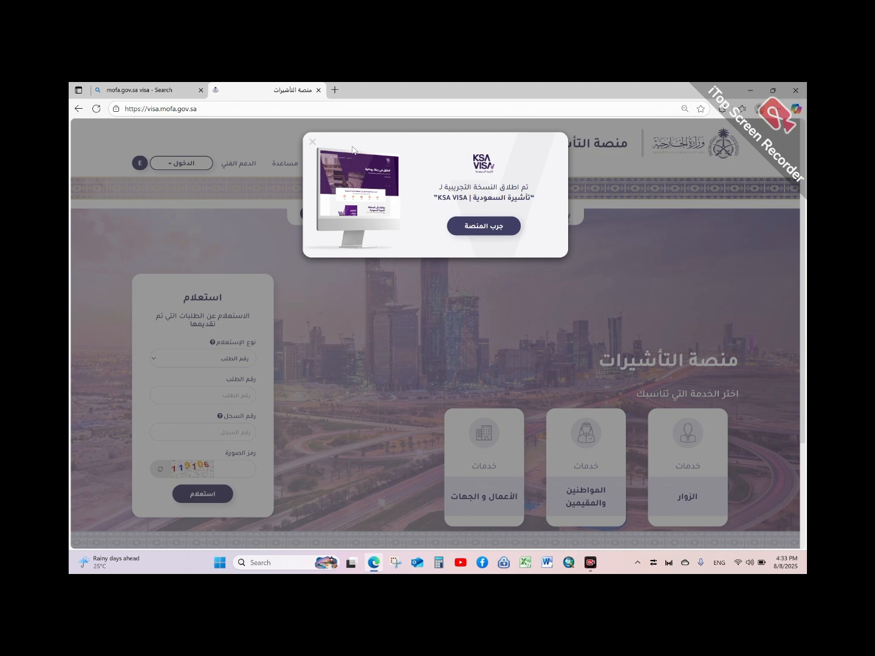
Dismiss the KSA VISA announcement and switch the visa platform to English.
left_click(311, 142)
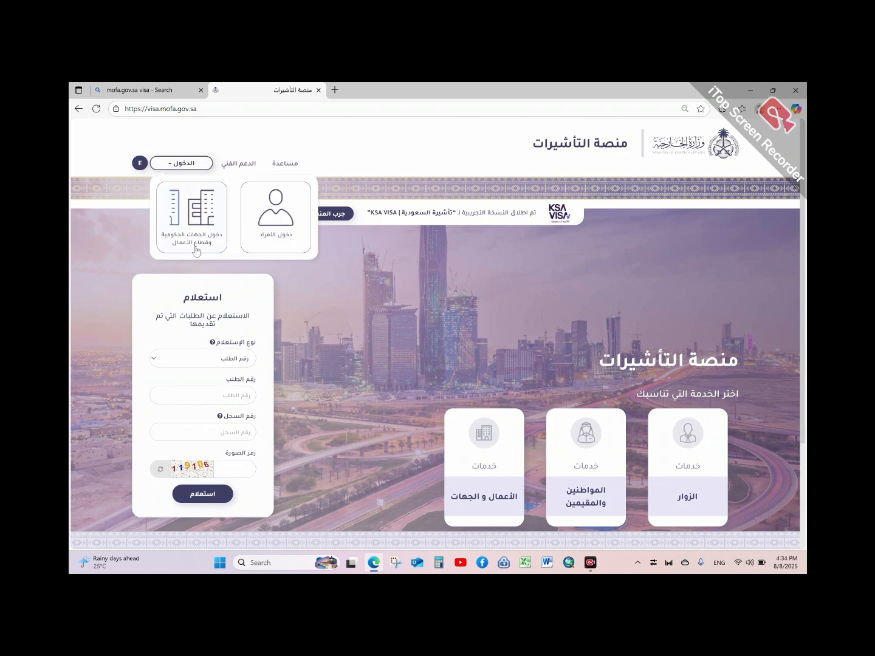
mouse_move(169, 179)
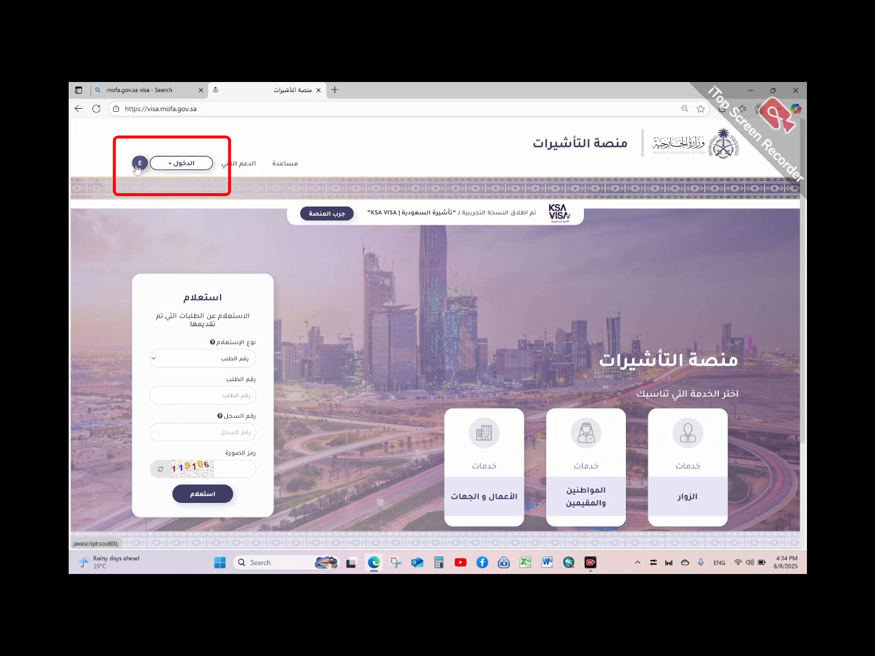
left_click(137, 167)
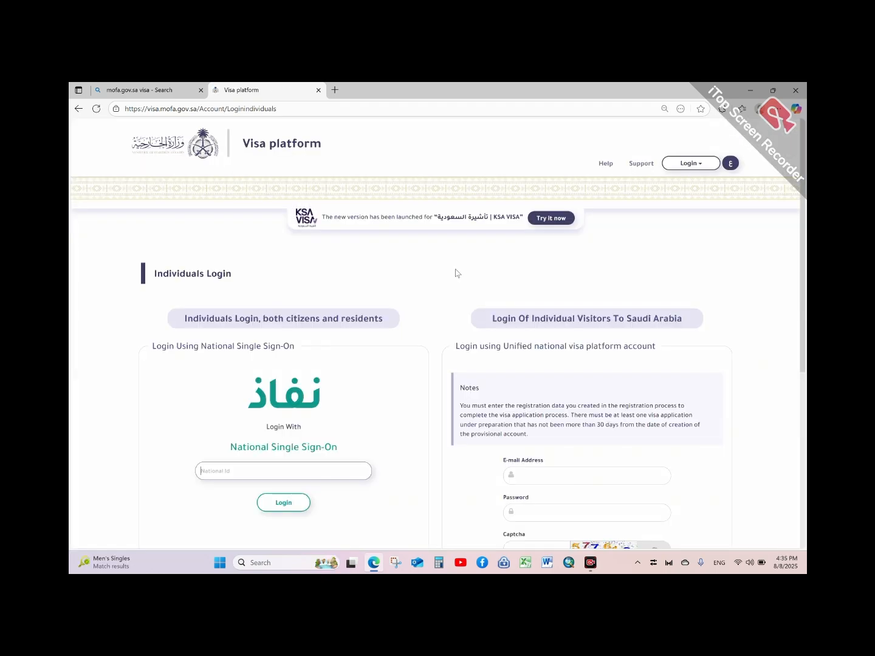
scroll(457, 274, "down", 3)
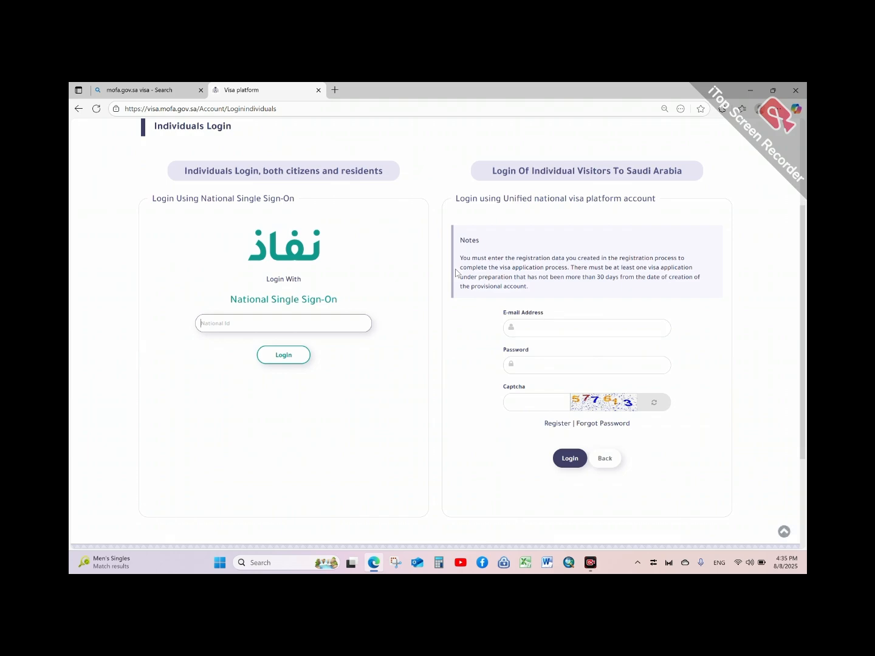
scroll(701, 213, "up", 3)
scroll(666, 237, "down", 3)
left_click(534, 328)
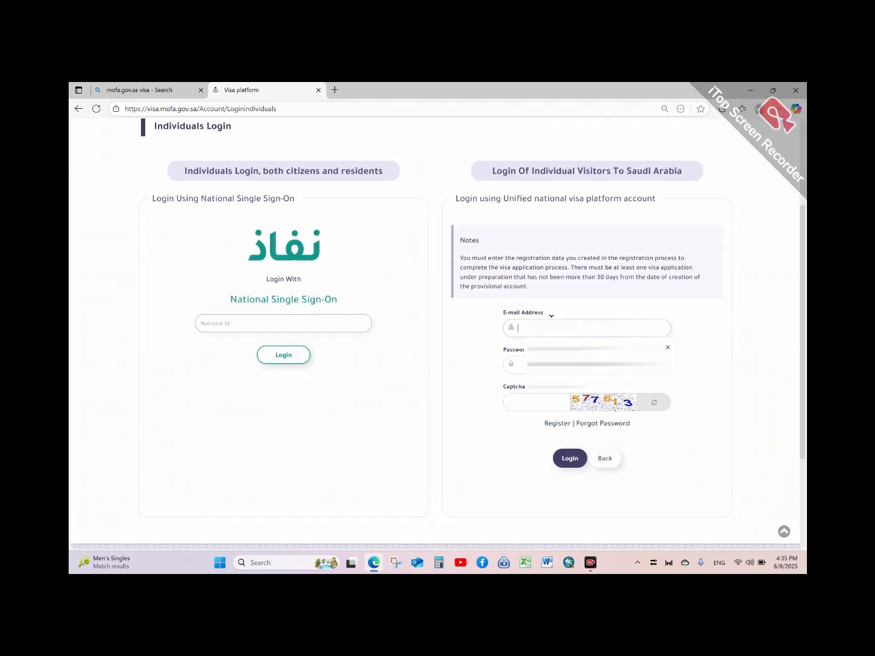
left_click(511, 364)
left_click(474, 376)
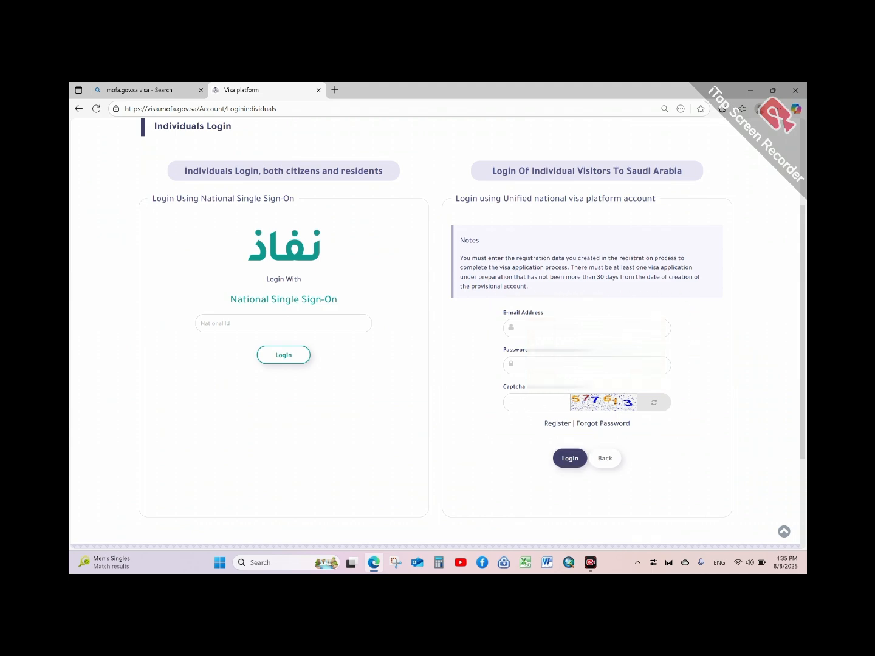
Fill in the saved national ID for the National Single Sign-On and log in as a resident.
left_click(301, 319)
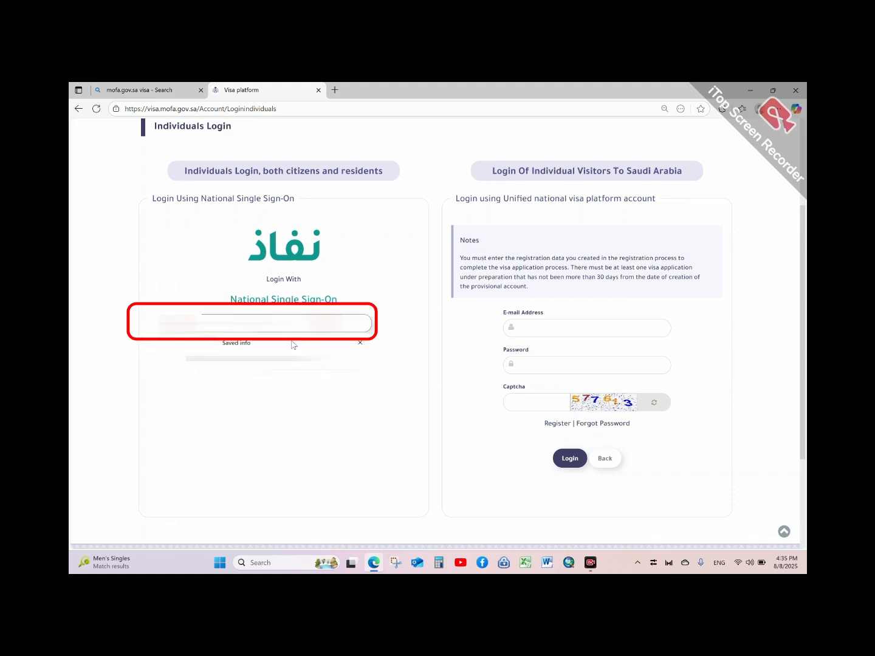
left_click(276, 358)
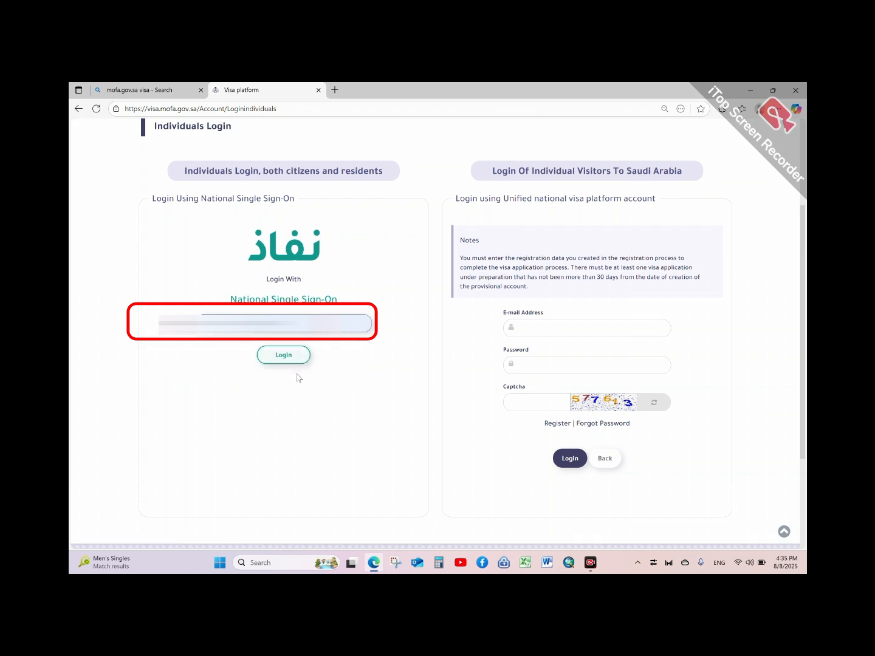
left_click(286, 358)
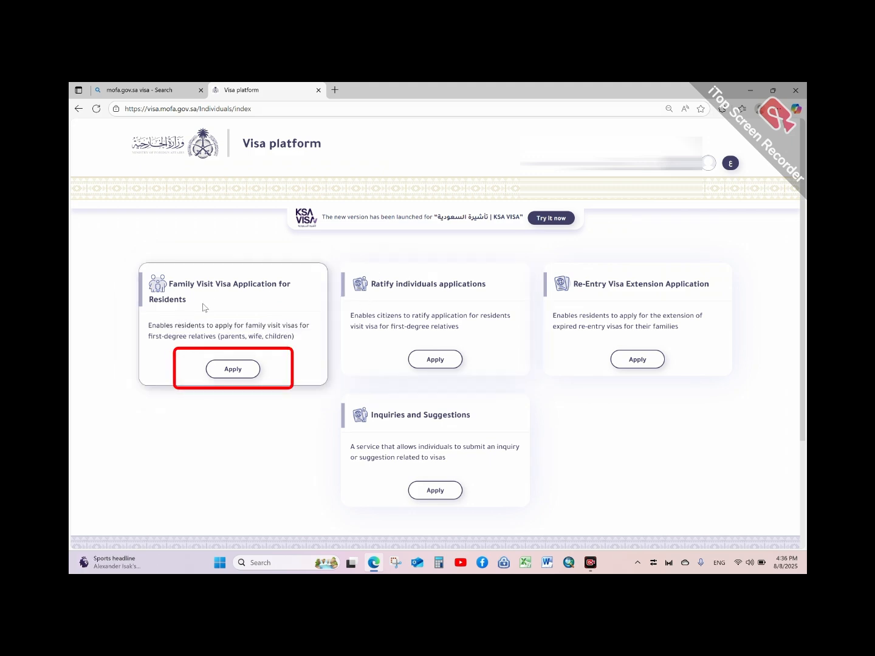
Start a Family Visit Visa Application for Residents, dismiss the passport data notice, and open the form for adding a person to visit.
left_click(234, 371)
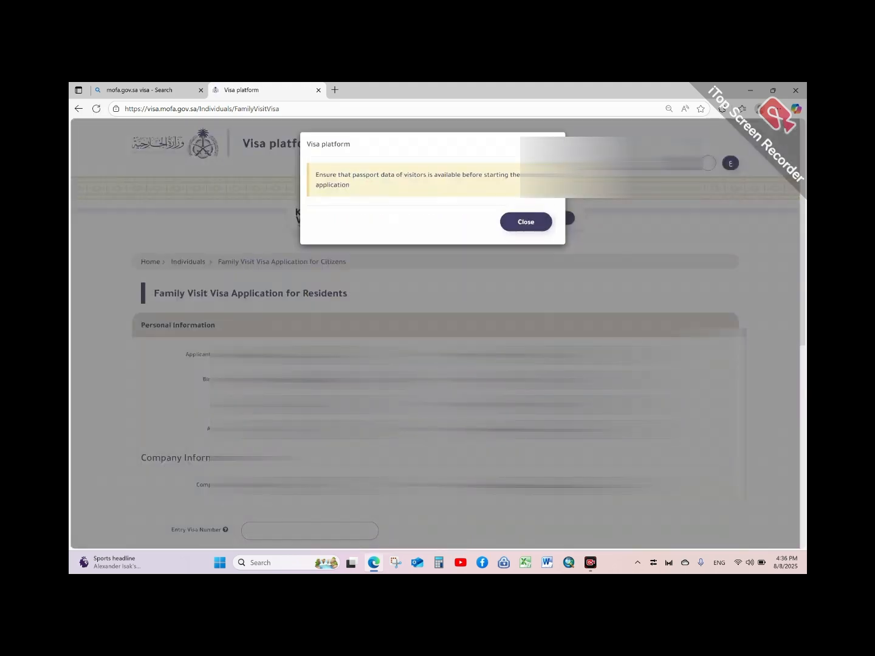
left_click(525, 221)
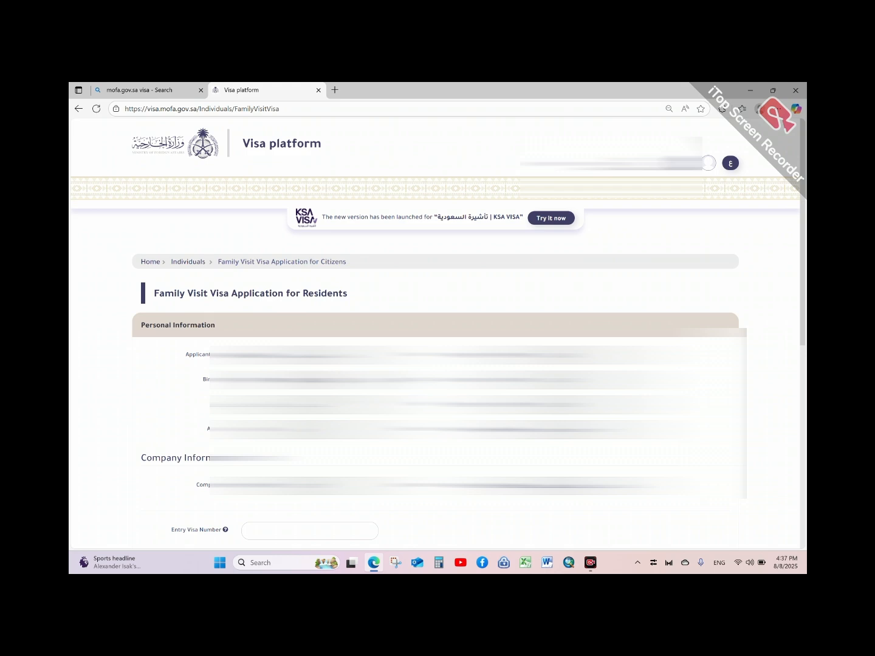
scroll(187, 256, "down", 5)
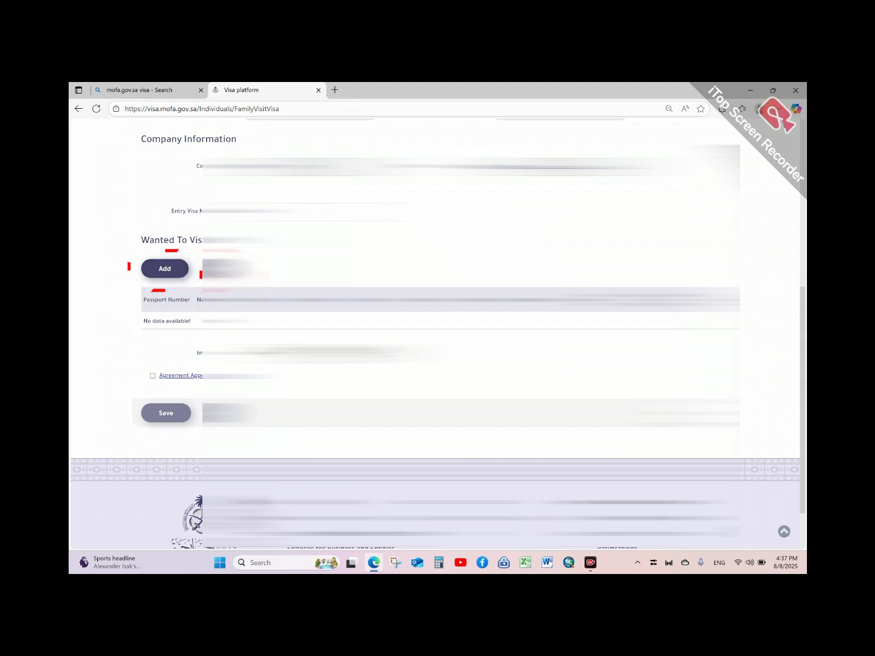
left_click(165, 268)
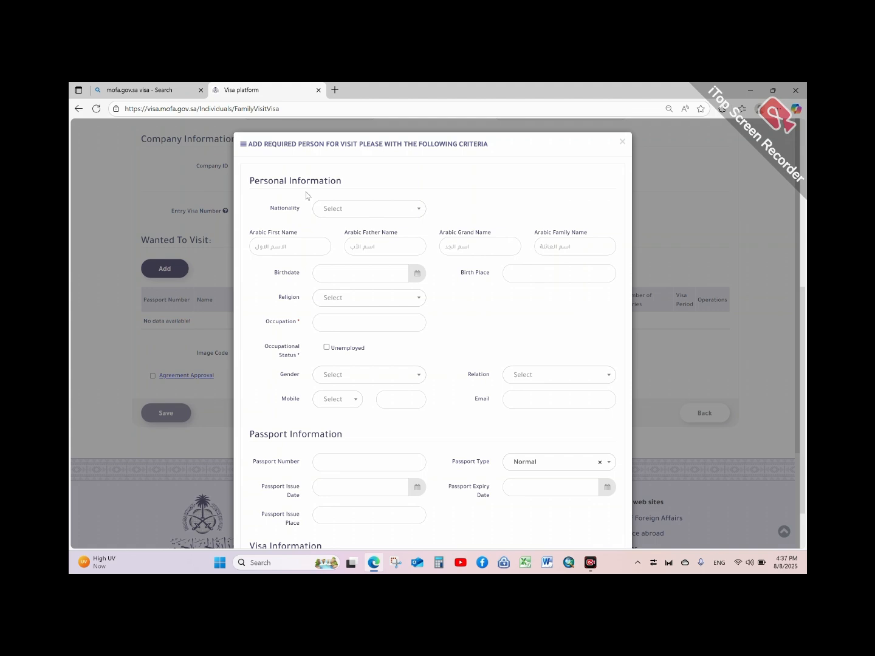
Set the visitor's nationality to Pakistan.
left_click(353, 211)
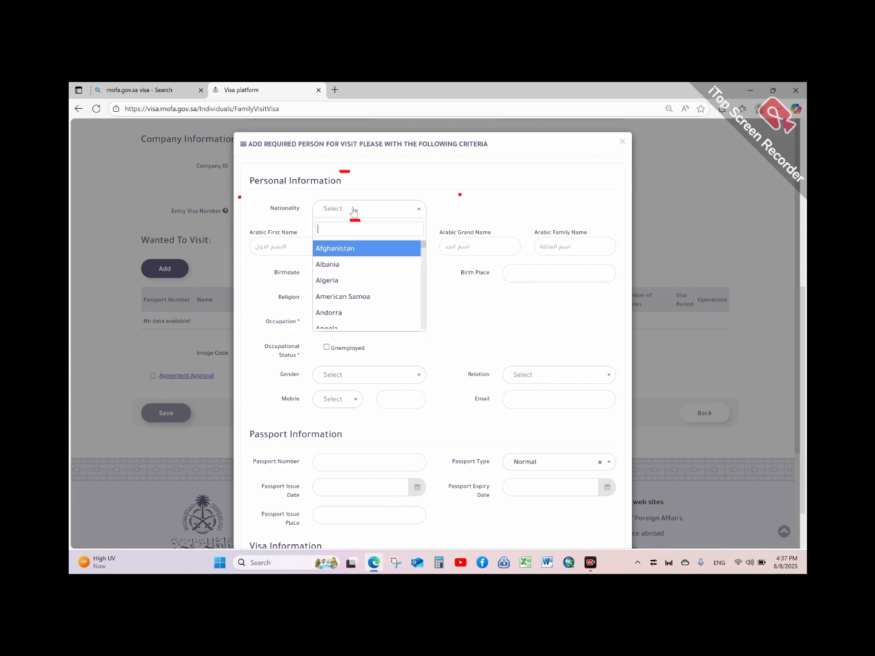
type("paki")
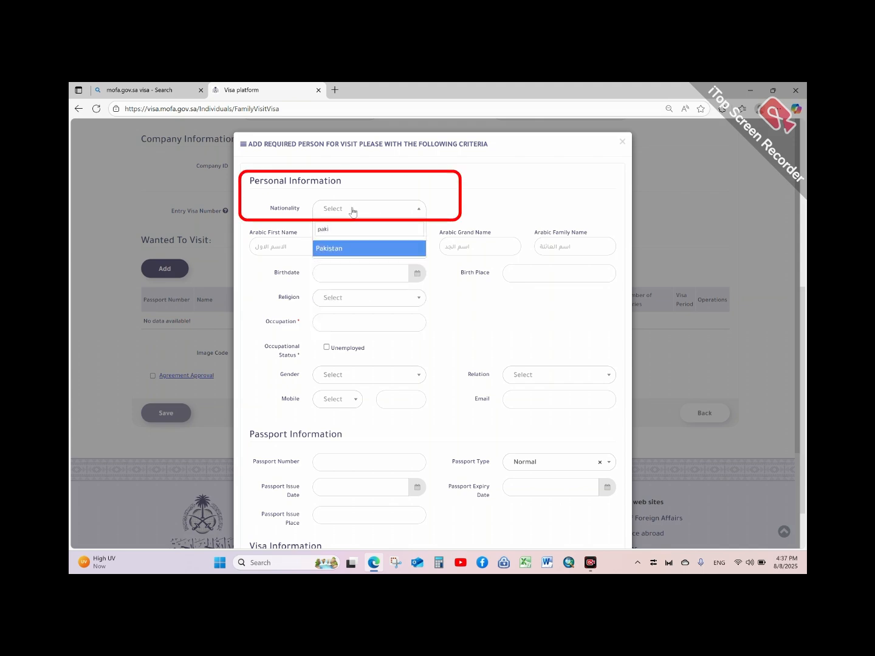
key("Return")
left_click(566, 242)
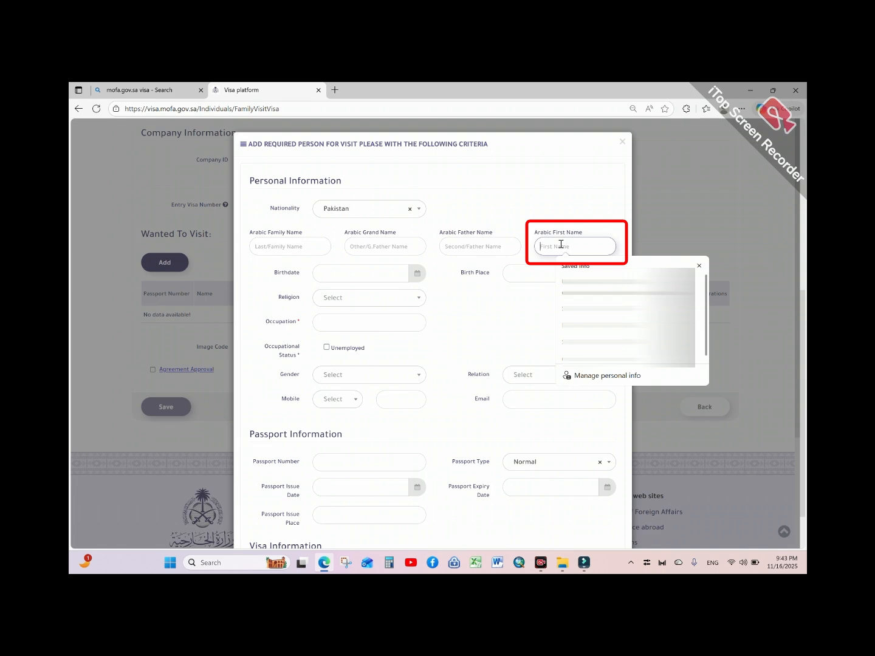
type("j")
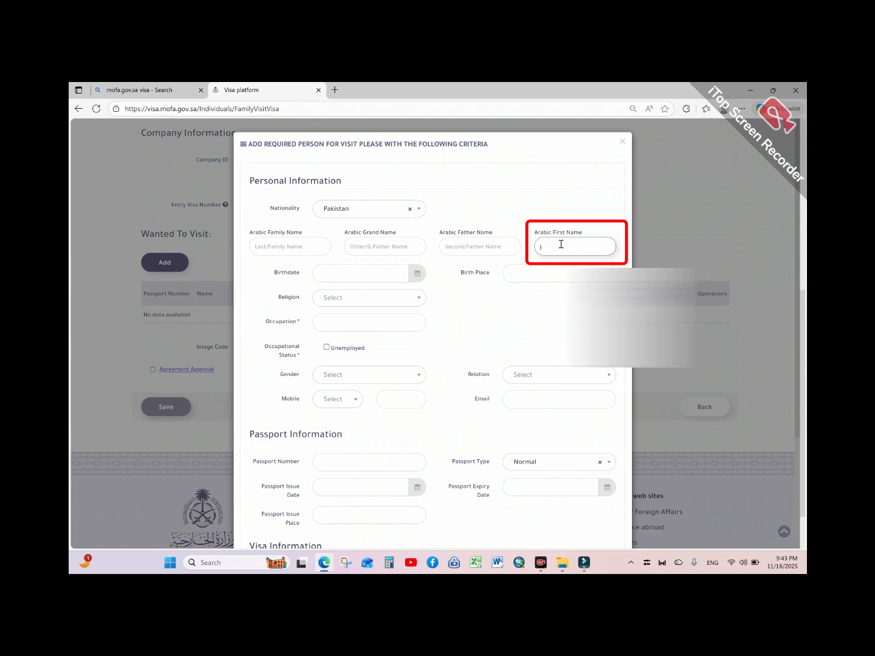
left_click(462, 254)
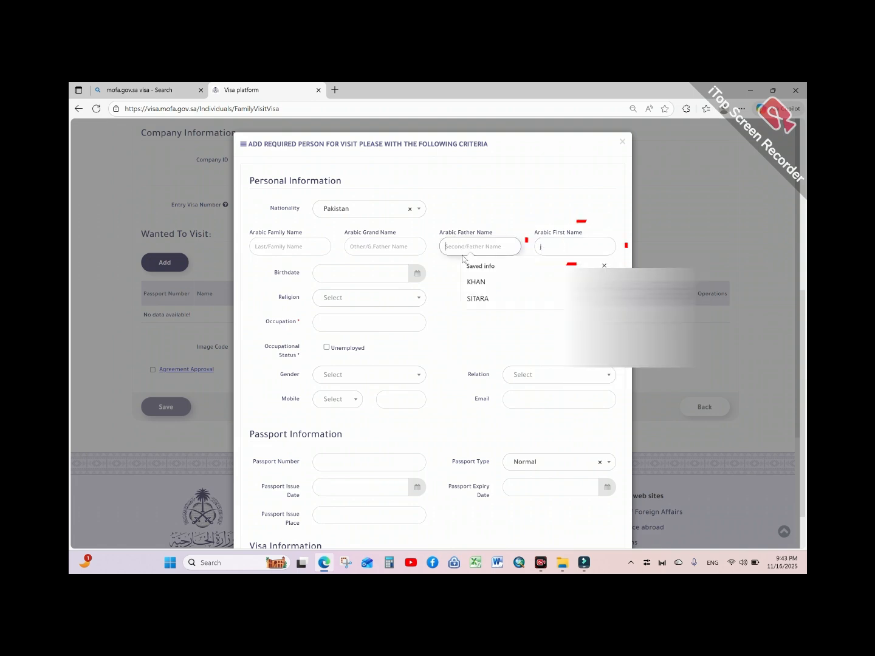
left_click(398, 241)
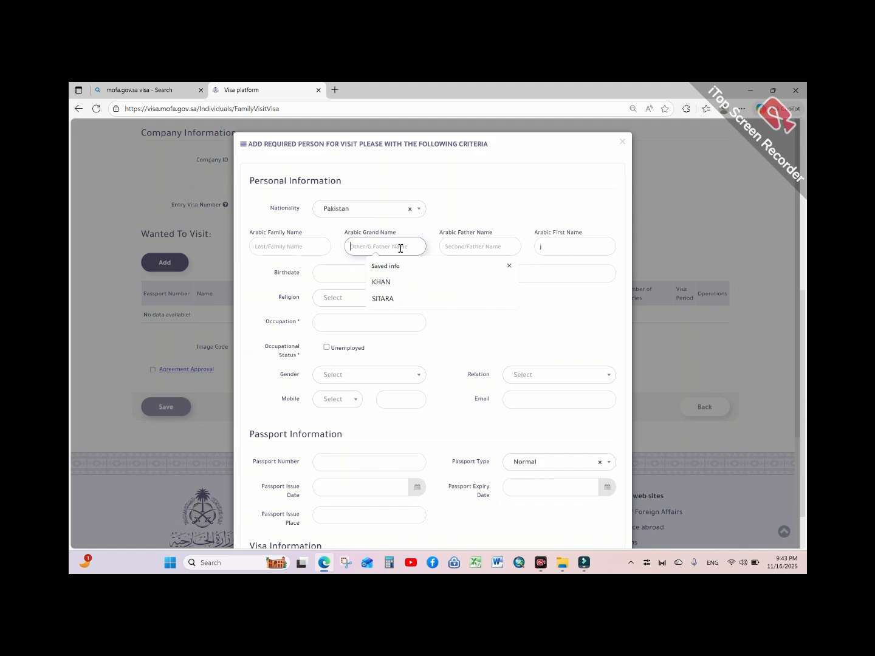
left_click(299, 243)
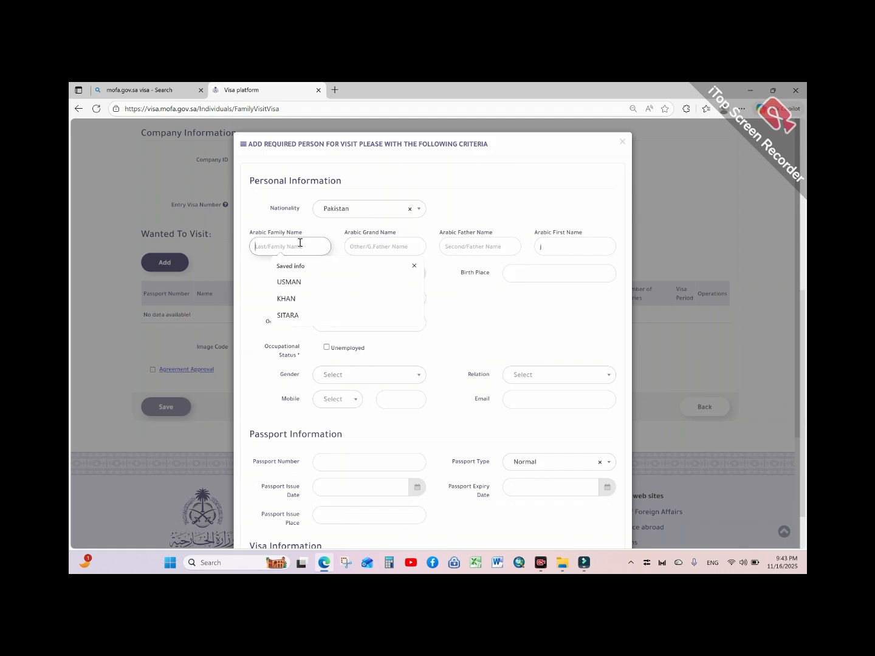
left_click(550, 247)
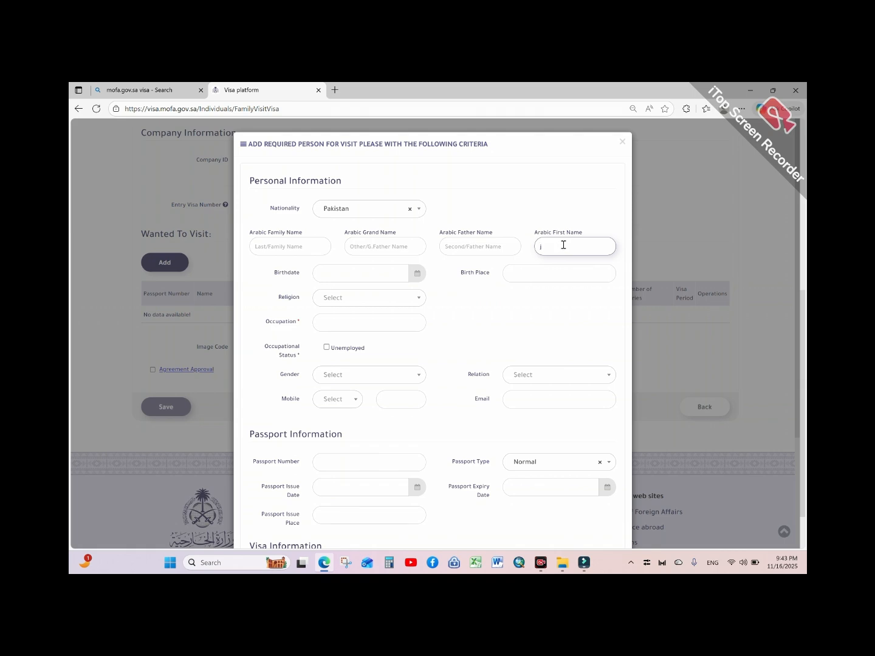
left_click(283, 246)
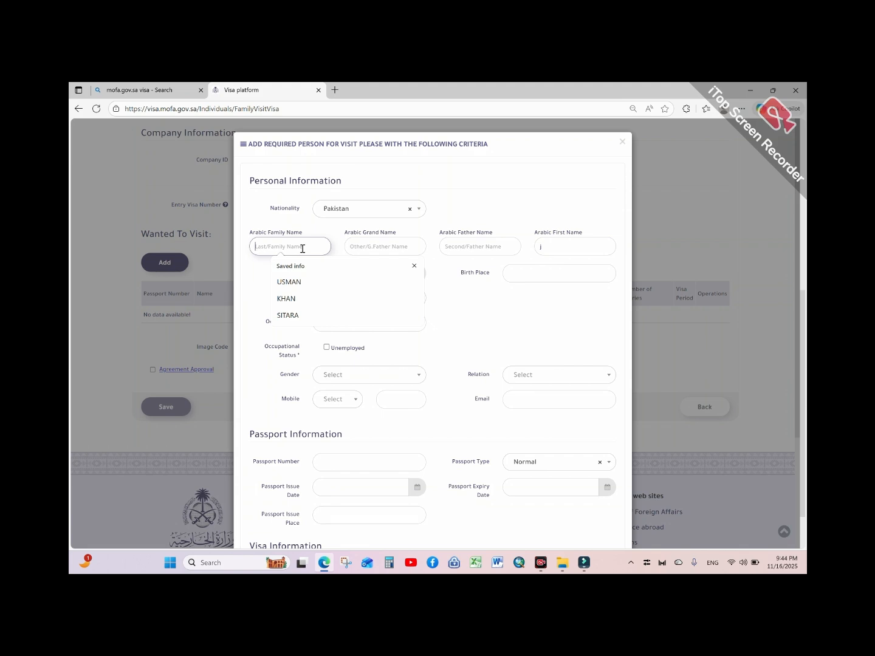
left_click(547, 246)
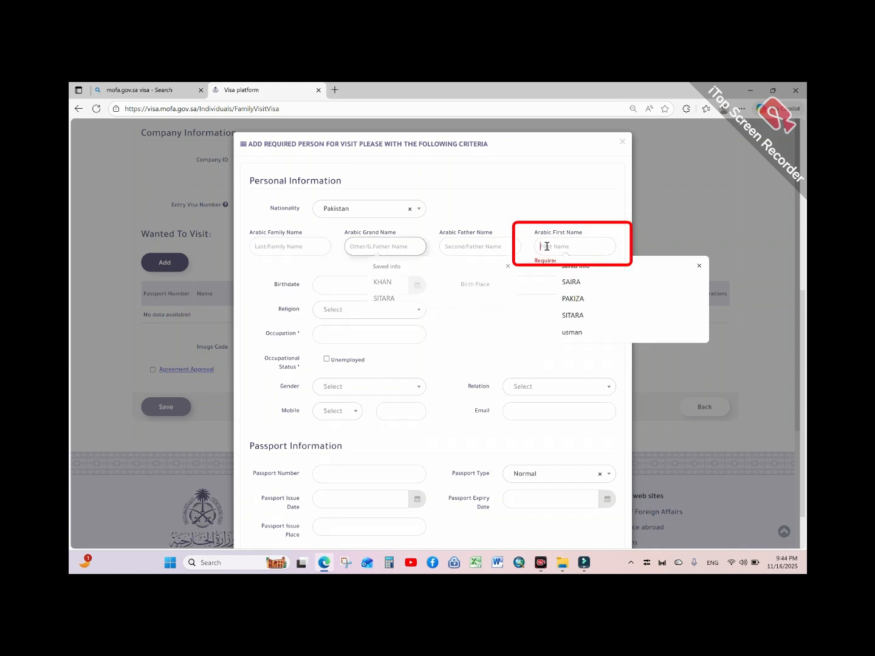
left_click(401, 247)
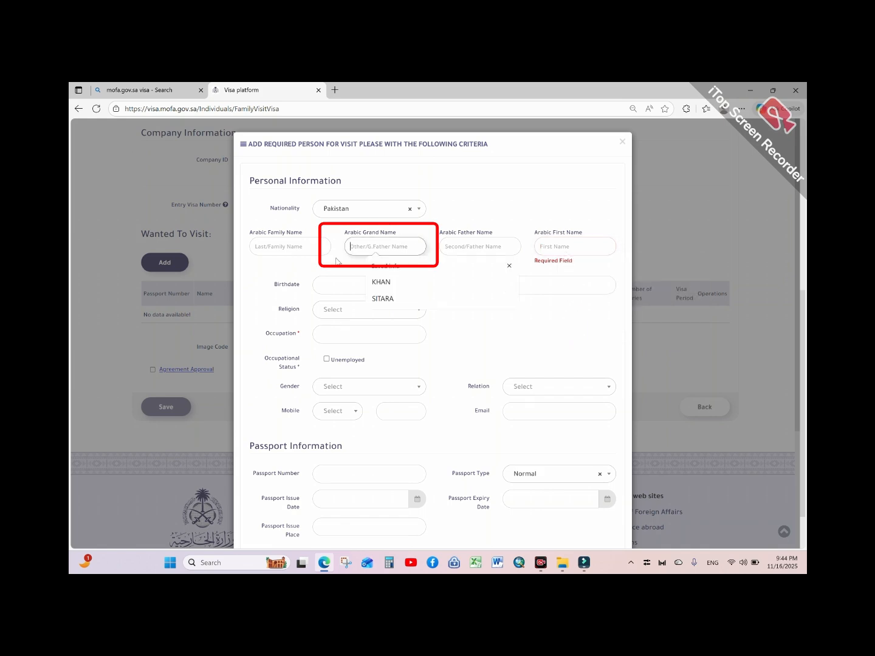
Fill in the visitor's name fields and birthdate, and set the religion to Islam.
left_click(295, 247)
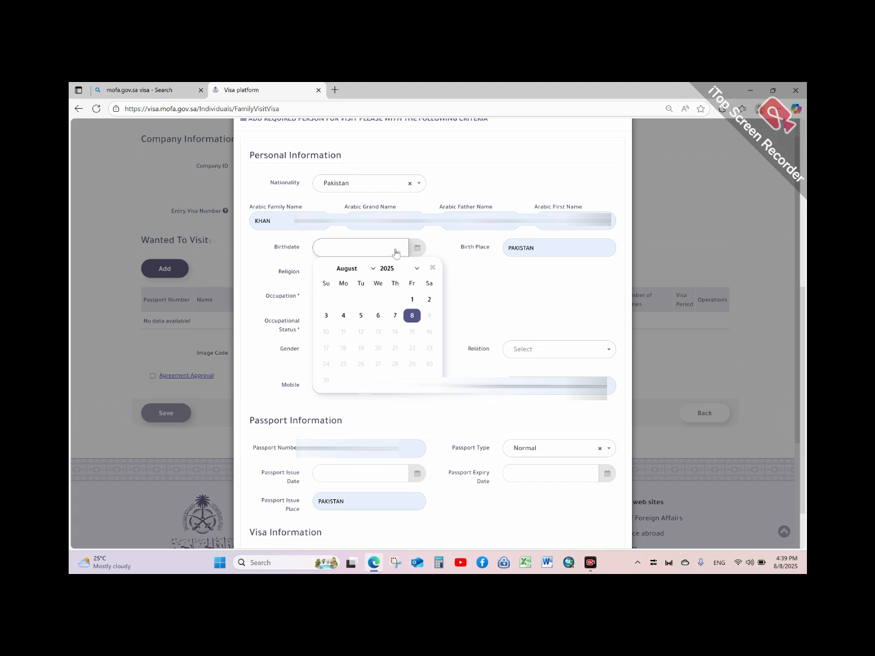
left_click(391, 266)
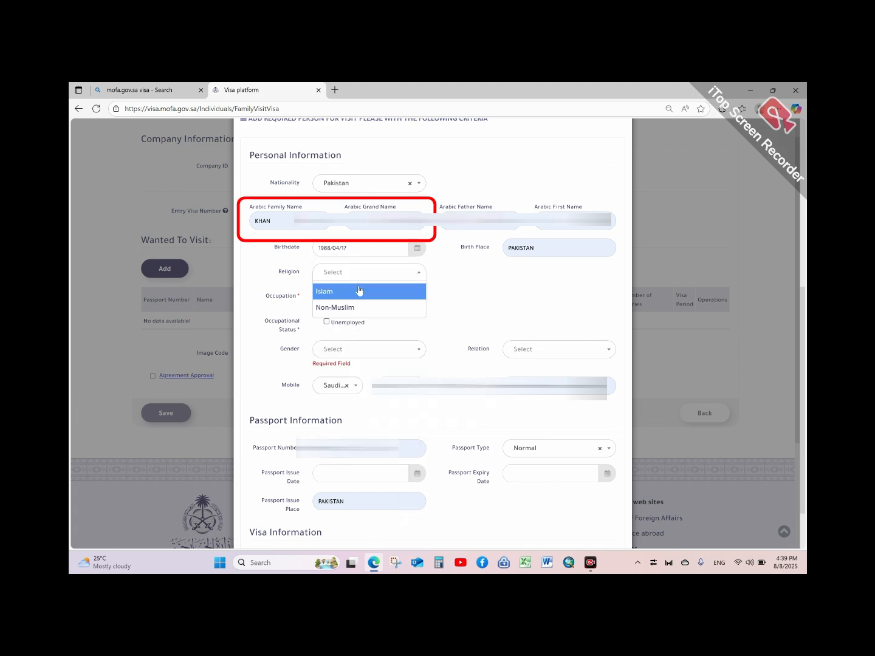
left_click(360, 291)
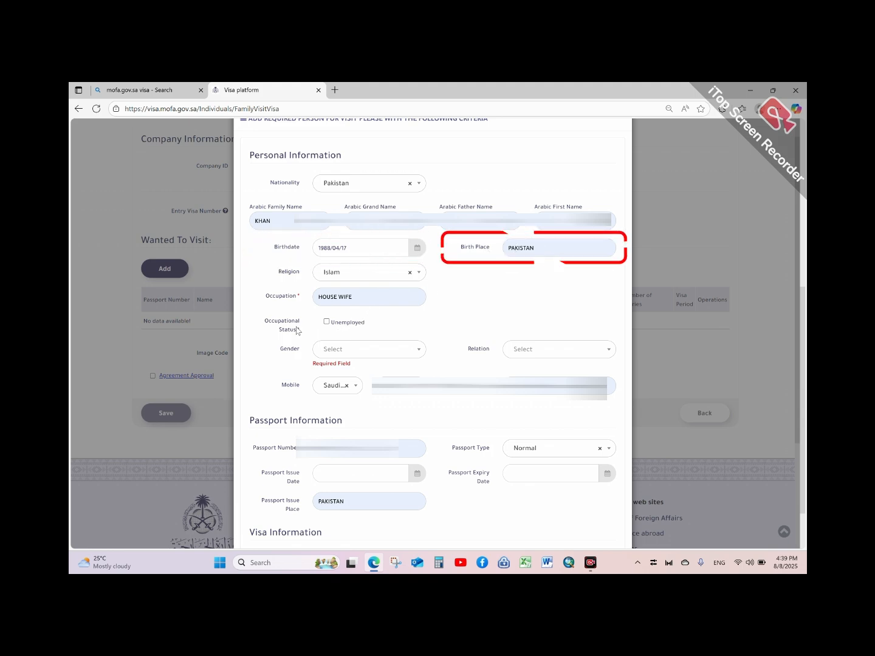
Mark the visitor as unemployed, with gender Female and relation Wife.
left_click(327, 322)
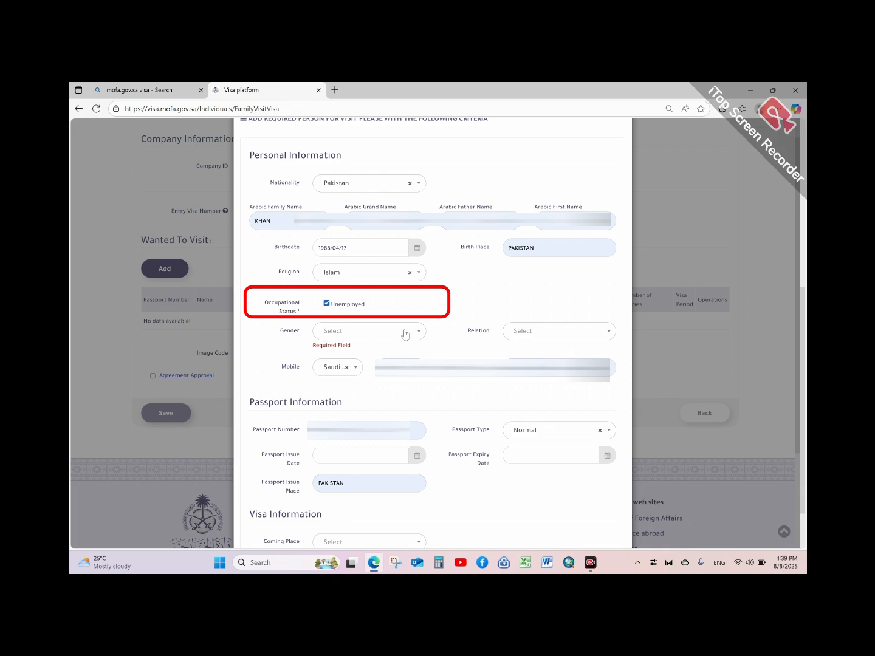
left_click(404, 332)
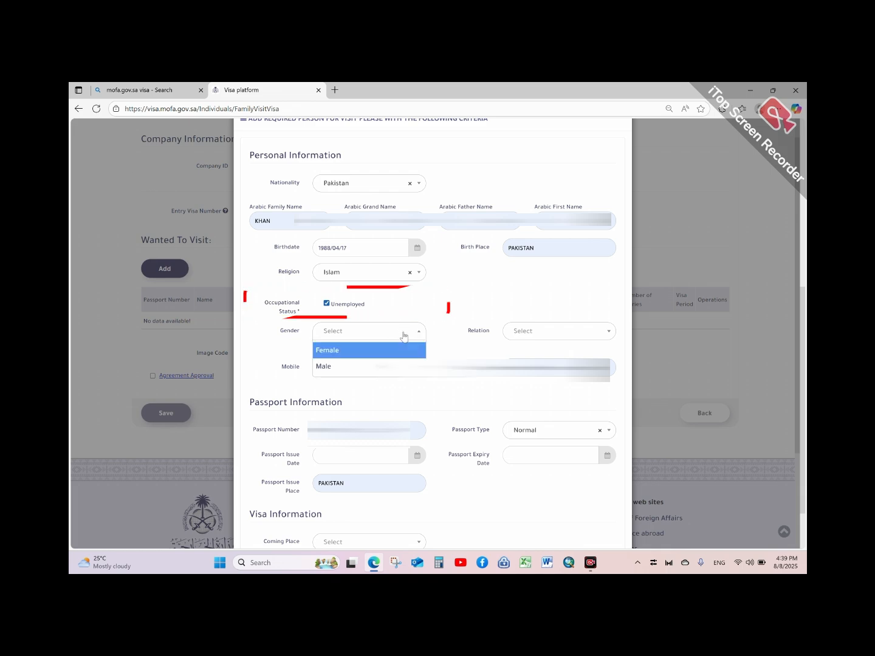
left_click(346, 351)
left_click(547, 332)
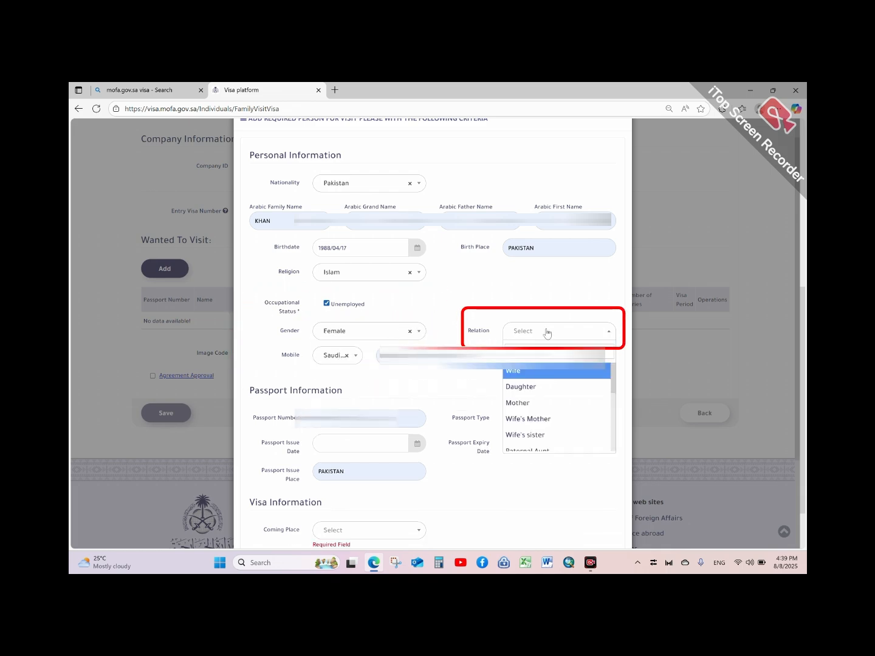
left_click(517, 372)
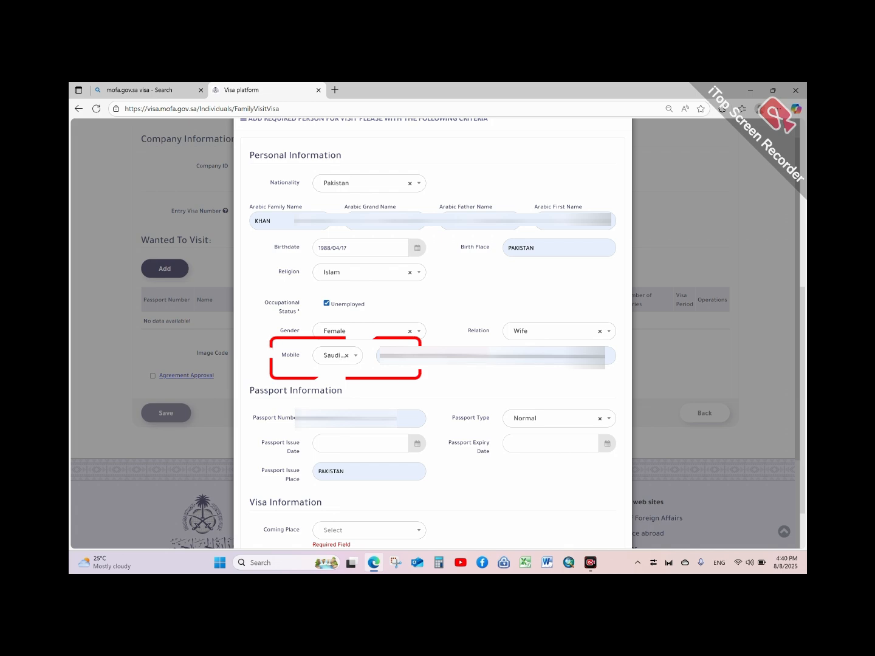
left_click(328, 359)
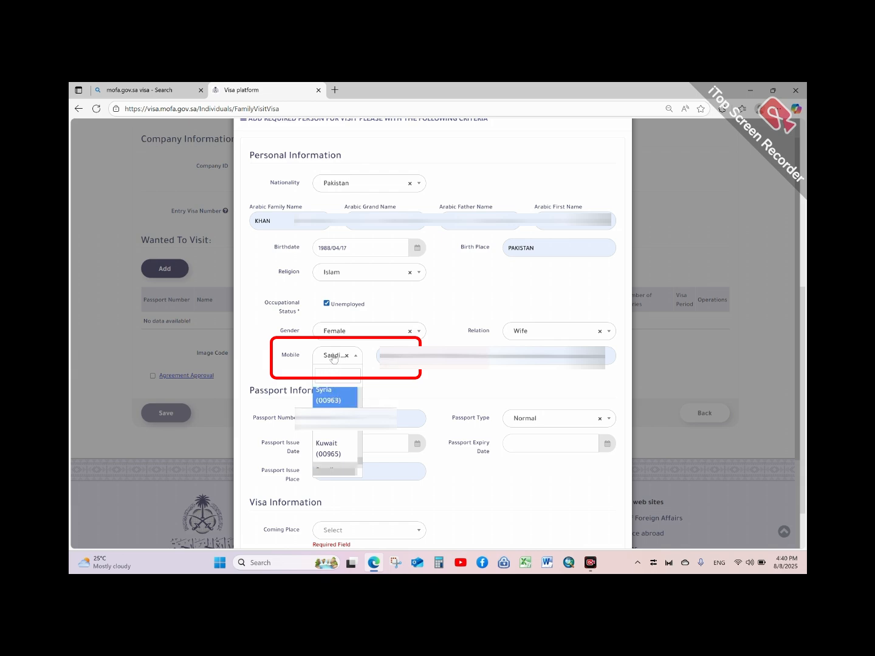
left_click(334, 360)
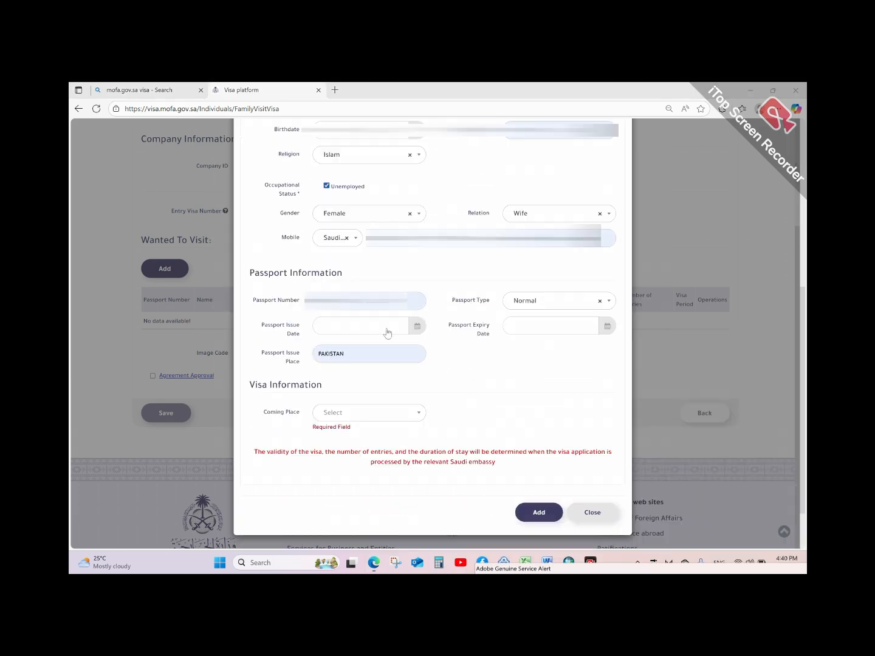
Fill in the wife's passport number, keep passport type Normal, and set issue date 2025/05/08 and expiry date 2030/05/07.
left_click(295, 307)
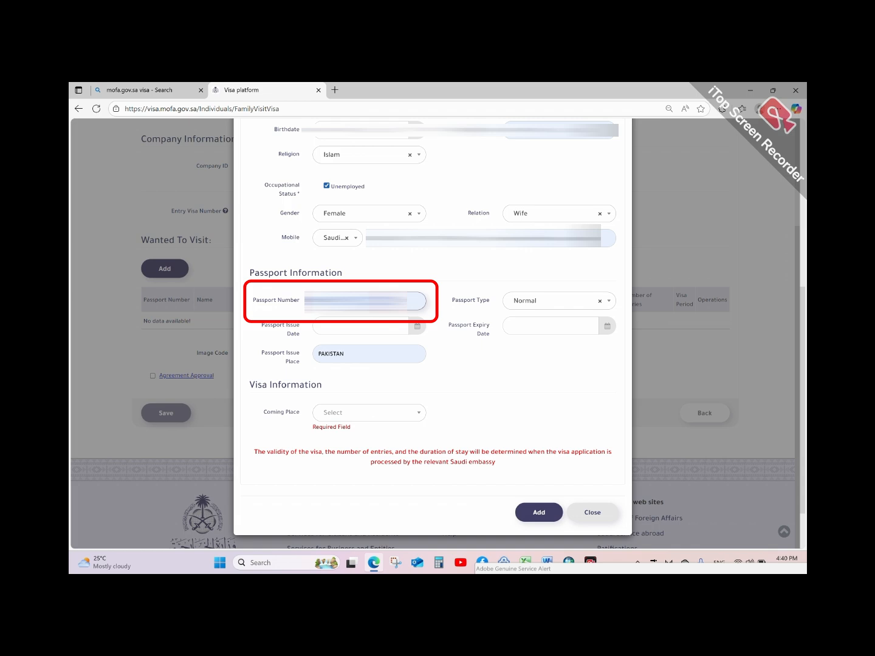
key("BackSpace")
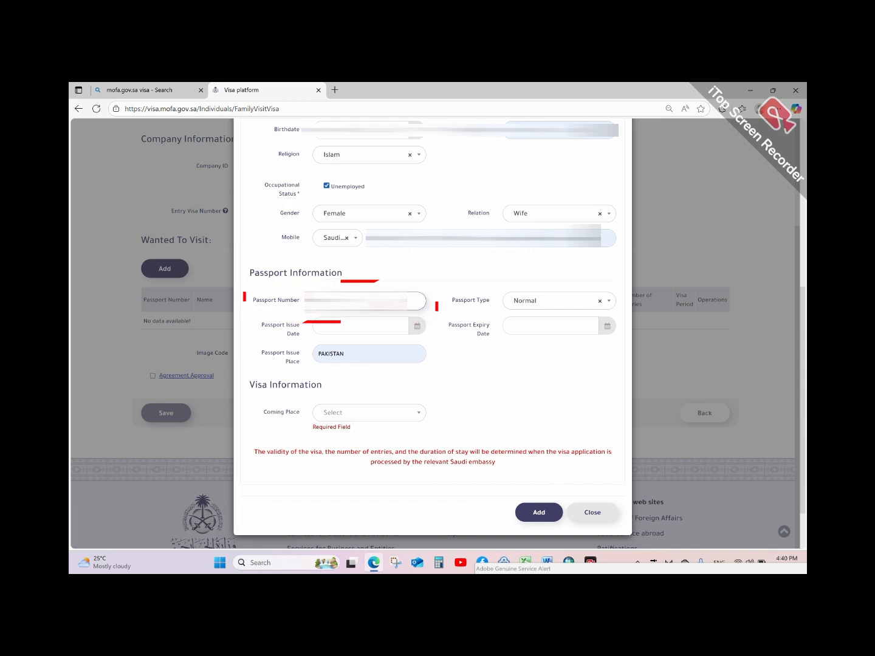
left_click(529, 300)
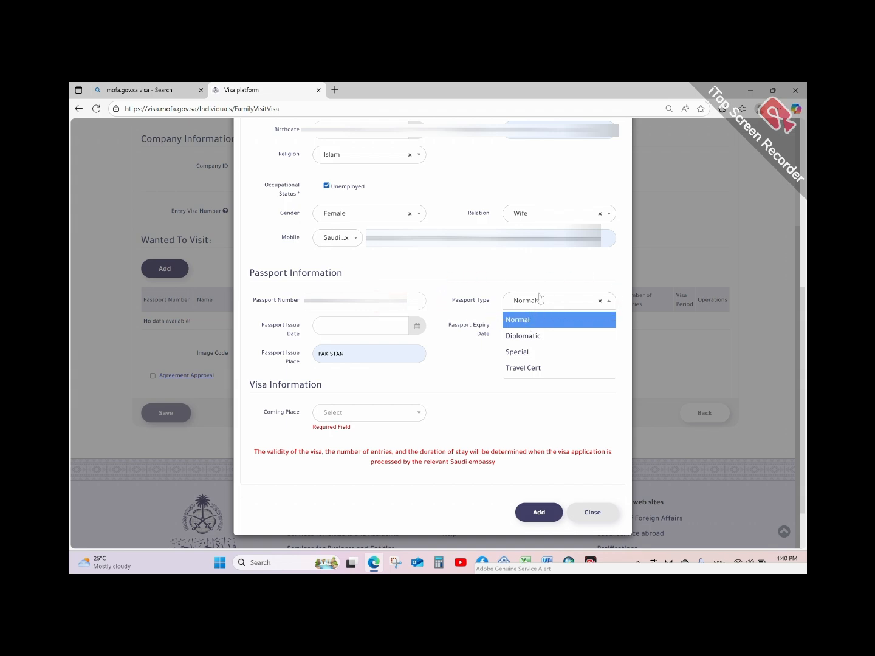
left_click(540, 298)
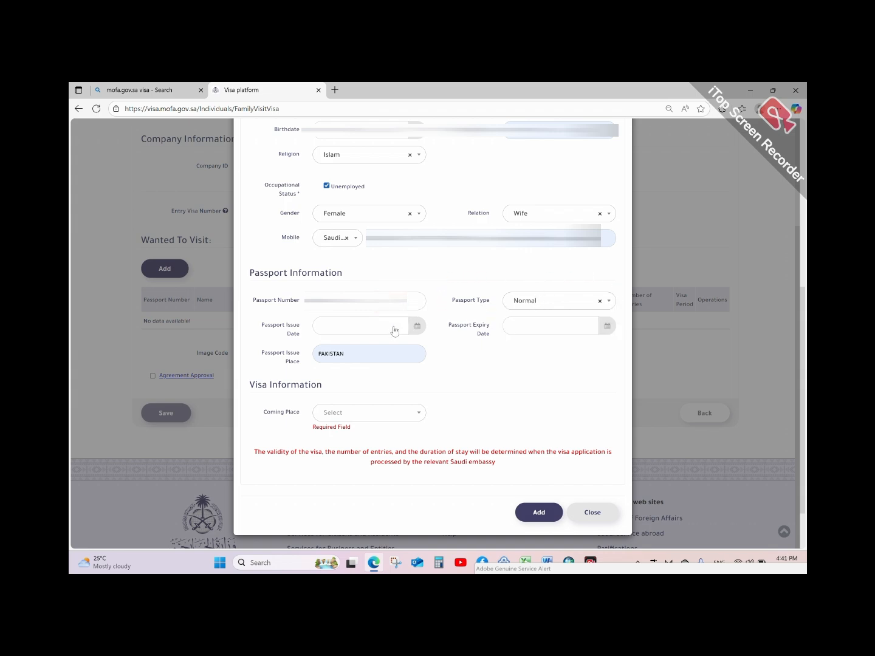
left_click(373, 334)
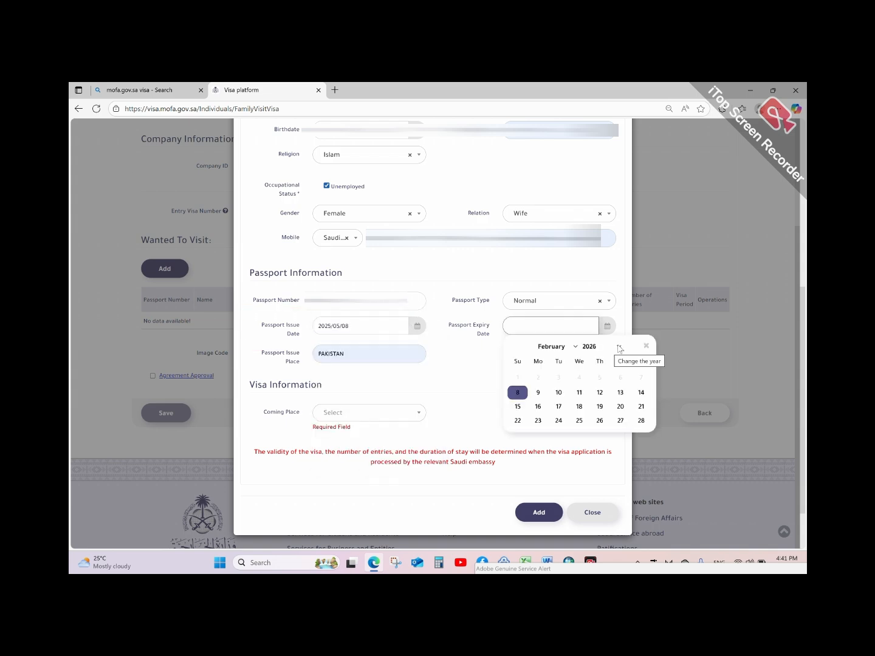
left_click(611, 344)
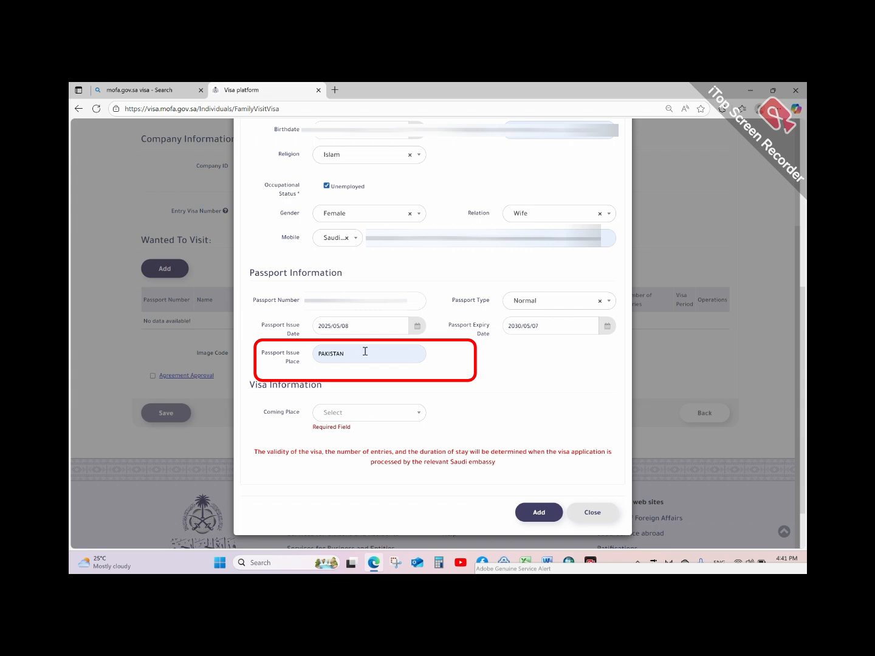
Set the coming place to Islamabad and add the wife to the list of people wanted to visit.
left_click(365, 415)
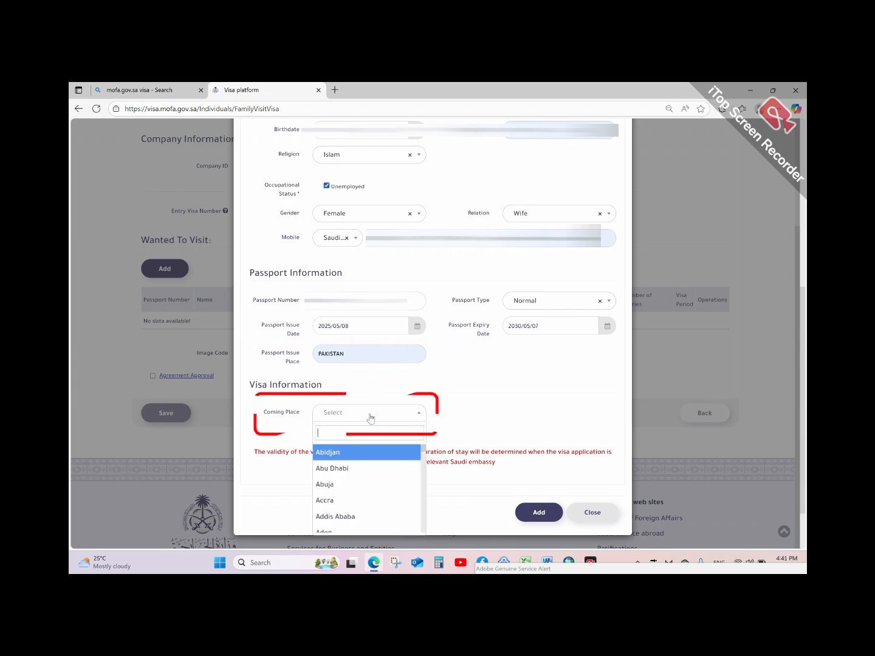
type("isl")
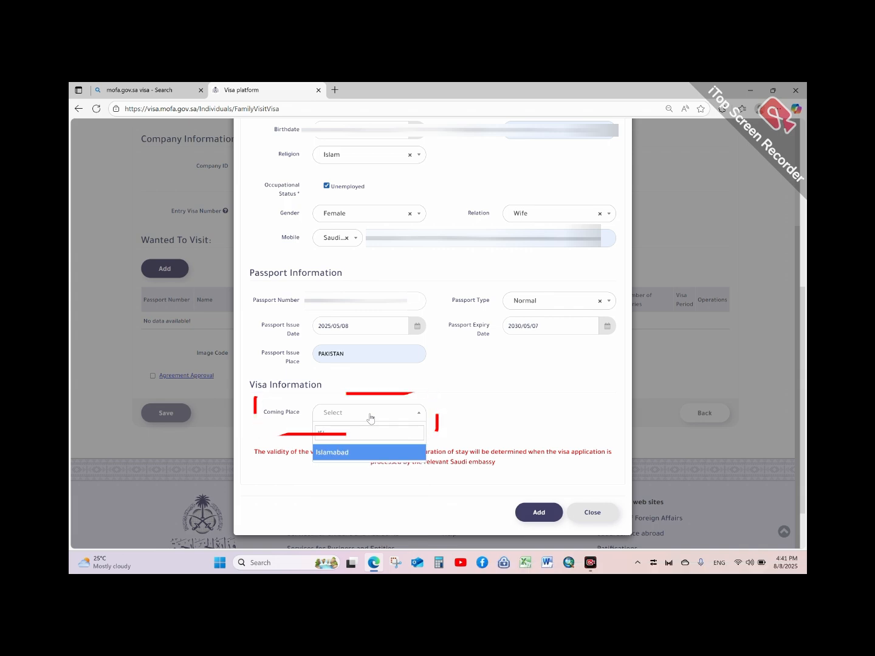
left_click(346, 453)
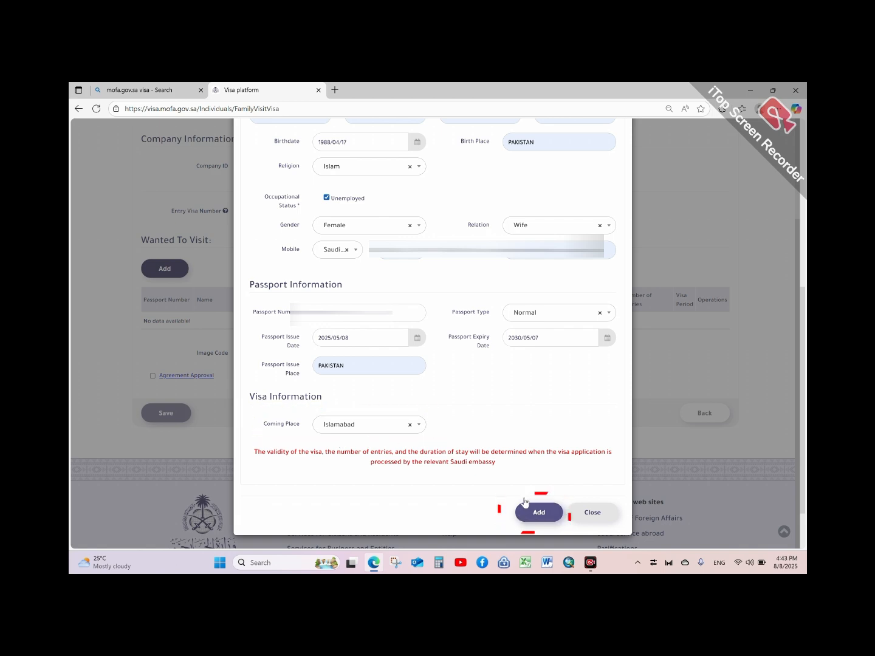
left_click(538, 514)
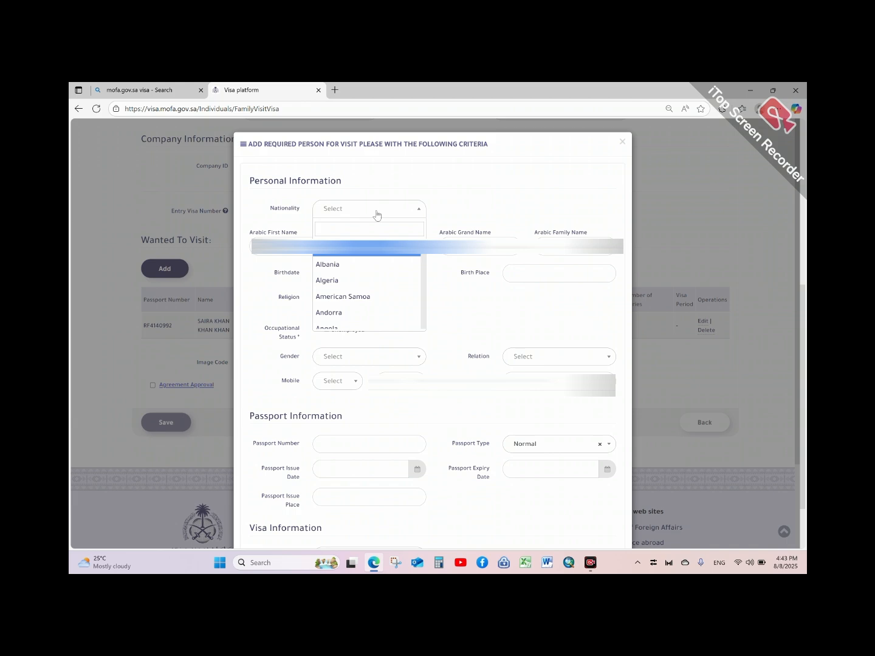
Set the second visitor's nationality to Pakistan and fill in her name fields from the saved info.
type("PAKI")
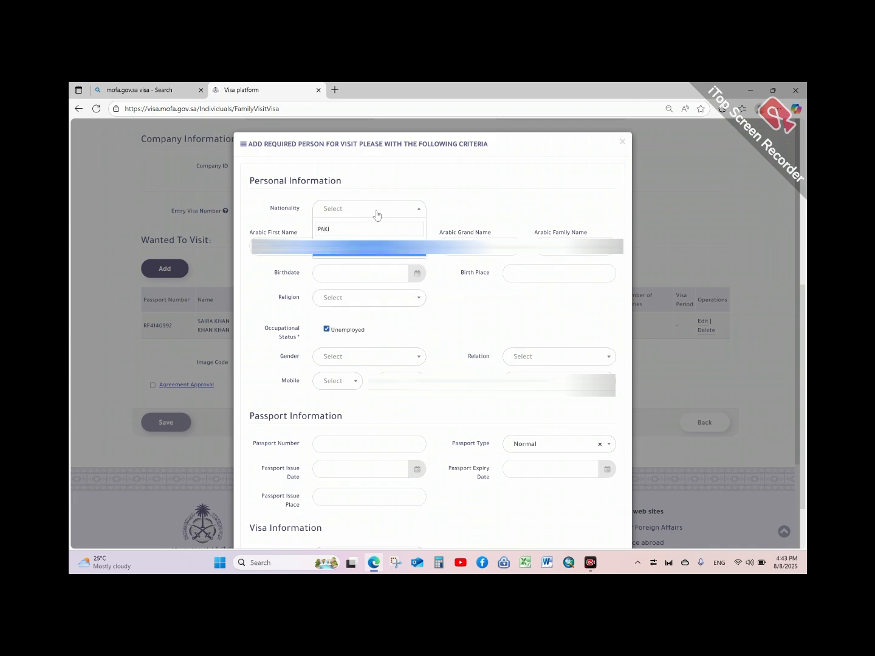
left_click(383, 250)
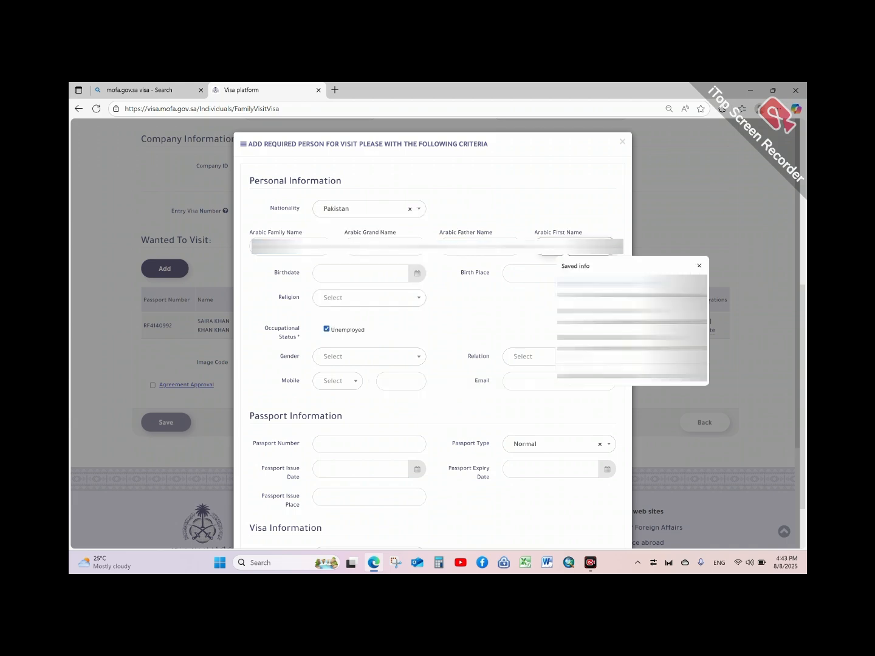
left_click(592, 286)
left_click(586, 243)
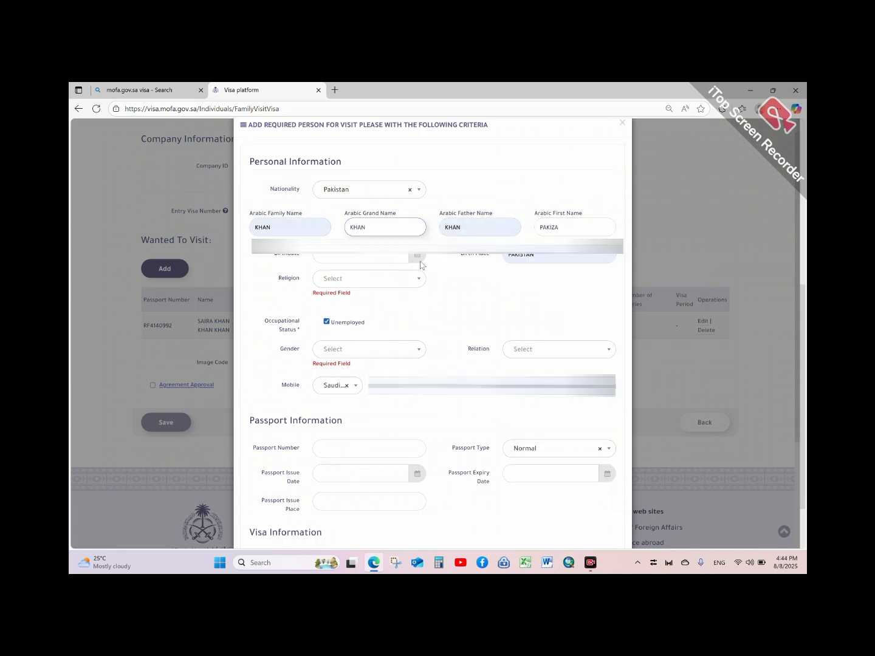
Enter the second visitor's birthdate and set her religion to Islam.
left_click(375, 262)
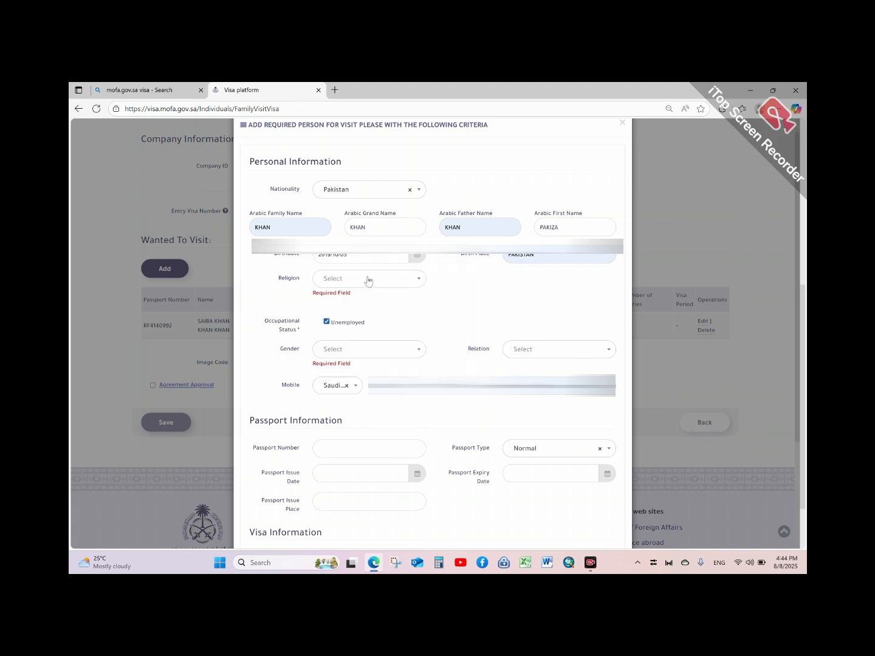
left_click(368, 280)
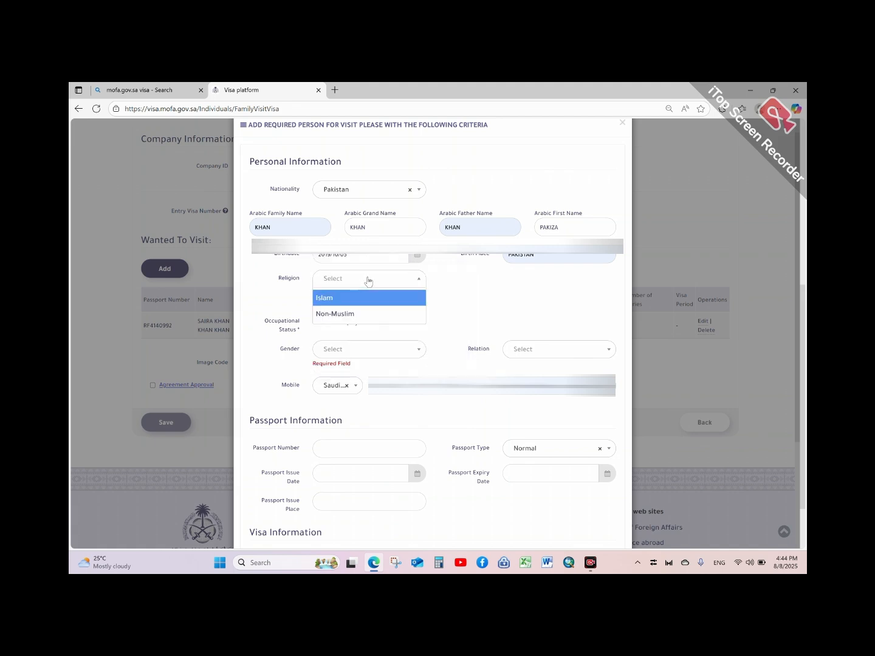
left_click(339, 300)
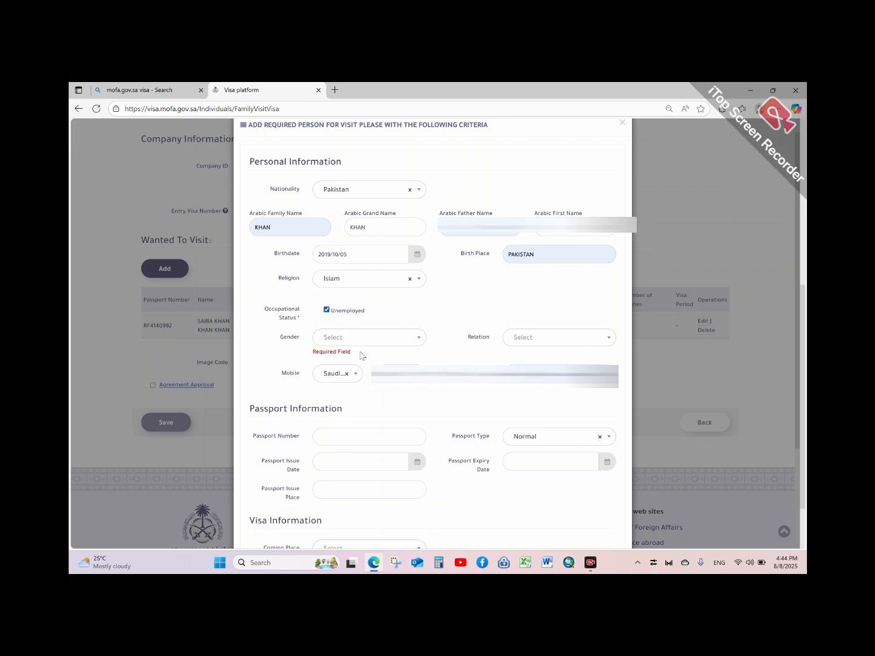
Set the second visitor's gender to Female and her relation to Daughter.
left_click(376, 341)
left_click(355, 356)
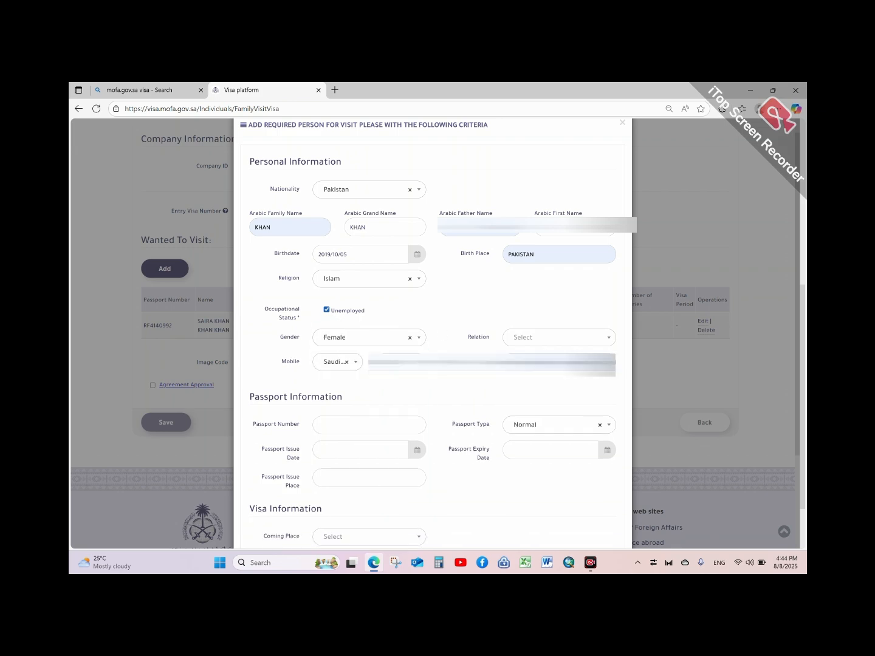
left_click(522, 342)
left_click(523, 394)
left_click(521, 395)
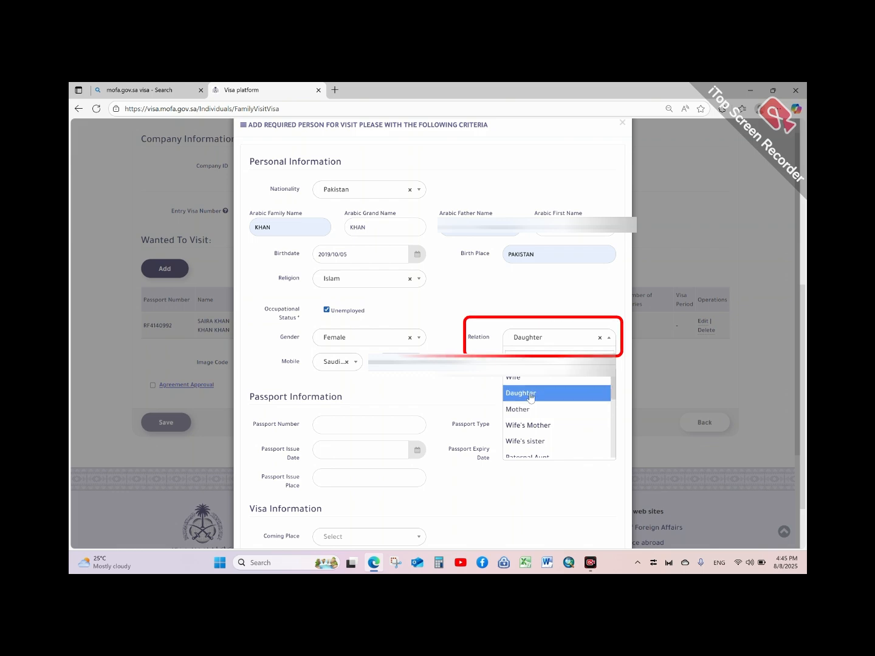
left_click(523, 393)
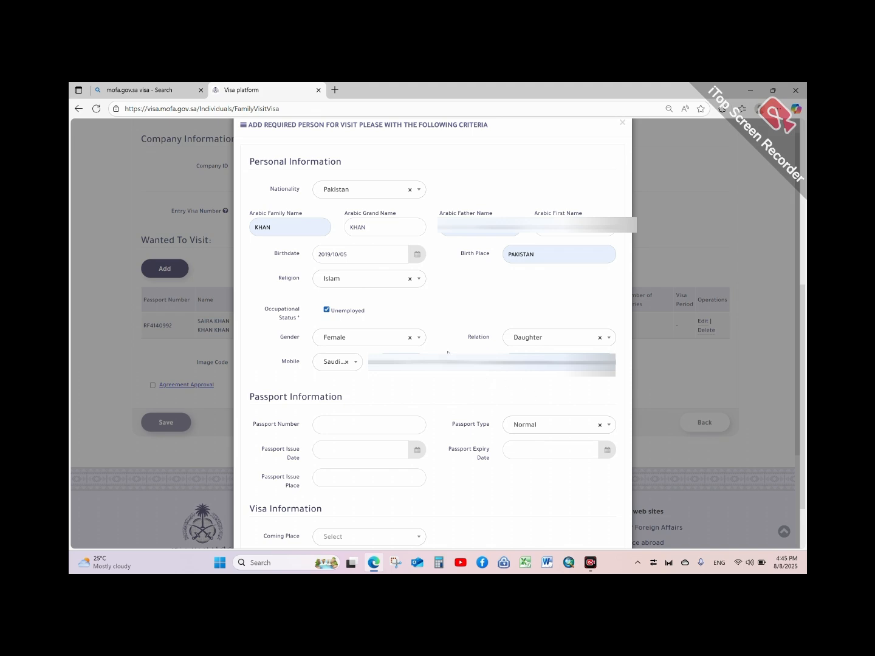
Fill in the daughter's passport details: passport number, issue date 2025/05/08, expiry date 2030/05/07 and issue place PAKISTAN.
scroll(447, 352, "down", 3)
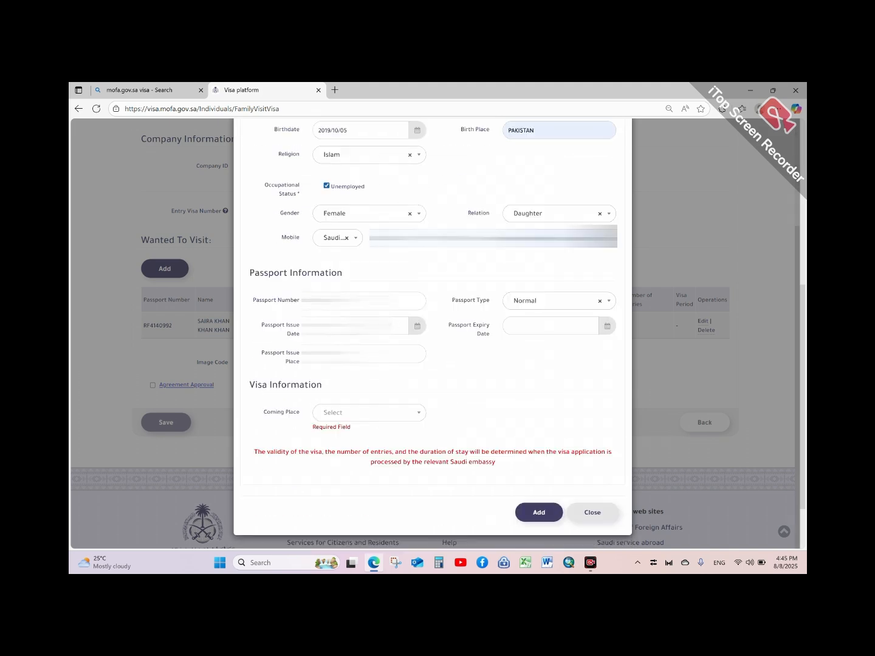
left_click(355, 301)
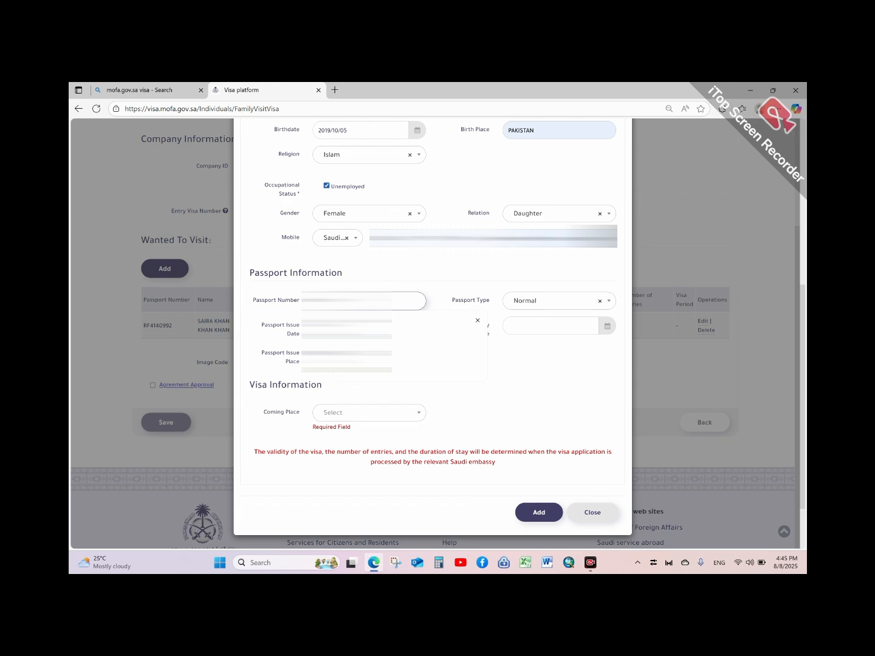
left_click(359, 325)
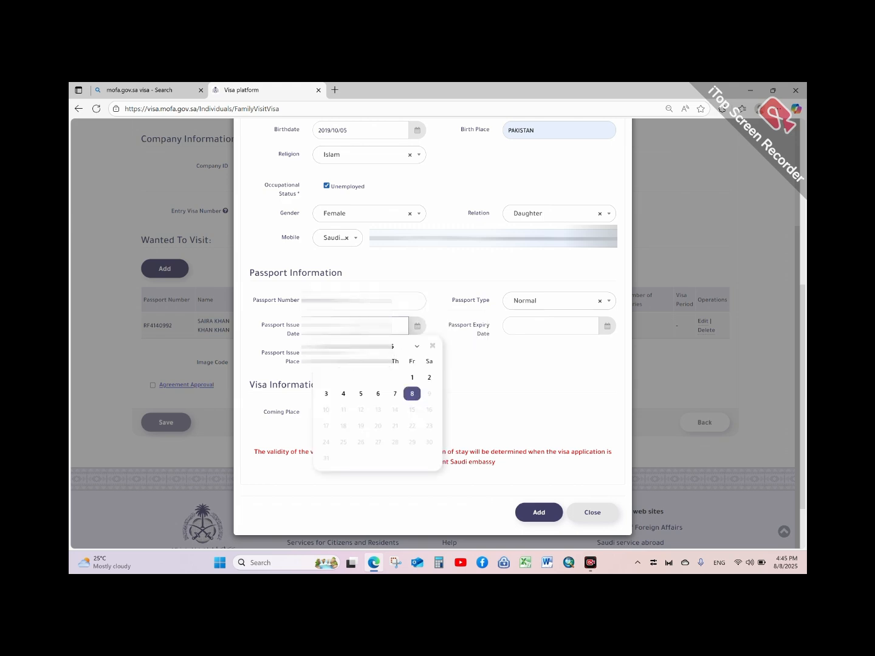
left_click(550, 326)
left_click(589, 346)
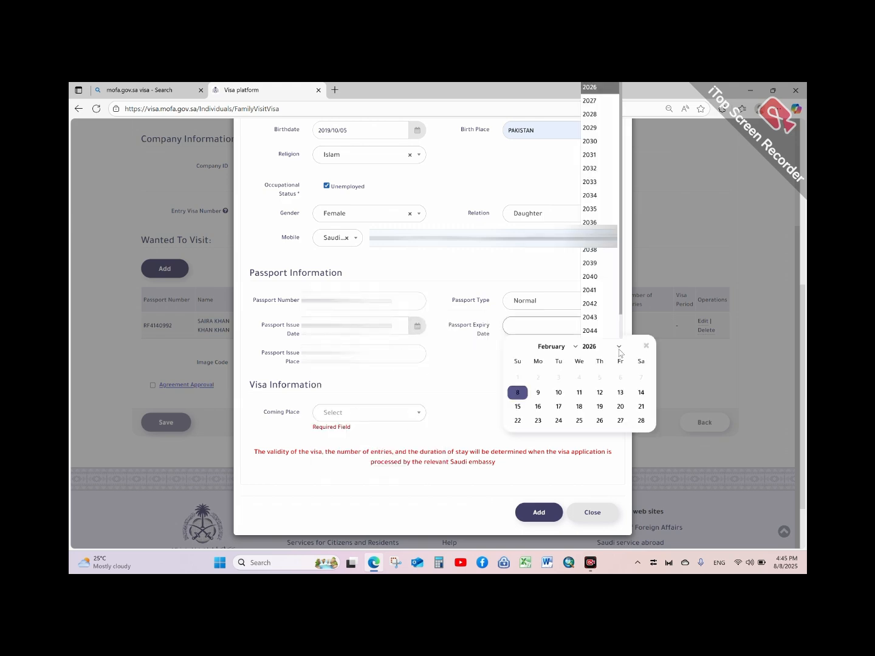
left_click(594, 143)
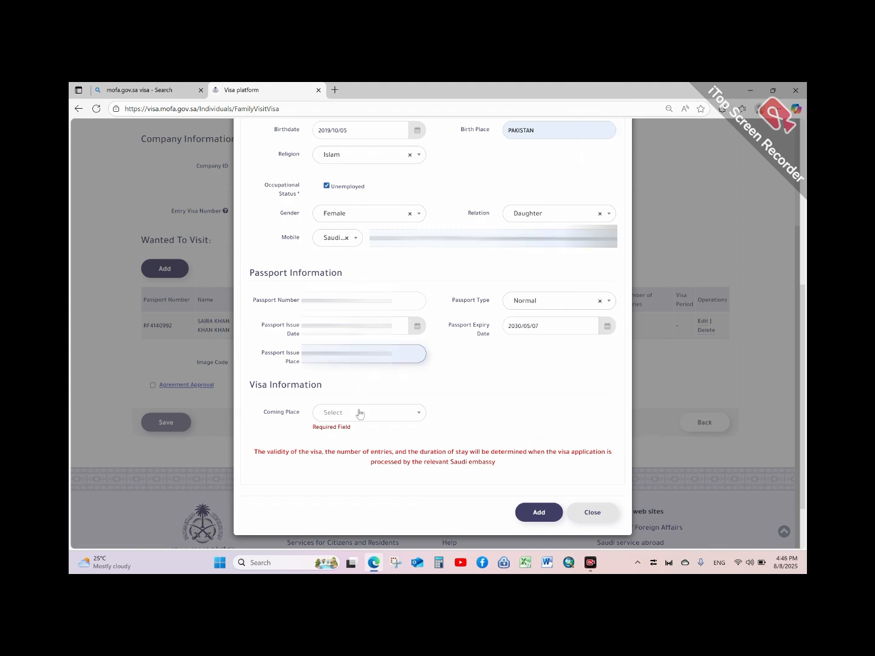
Set the daughter's coming place to Islamabad and add her to the visitor list.
left_click(360, 413)
type("isk")
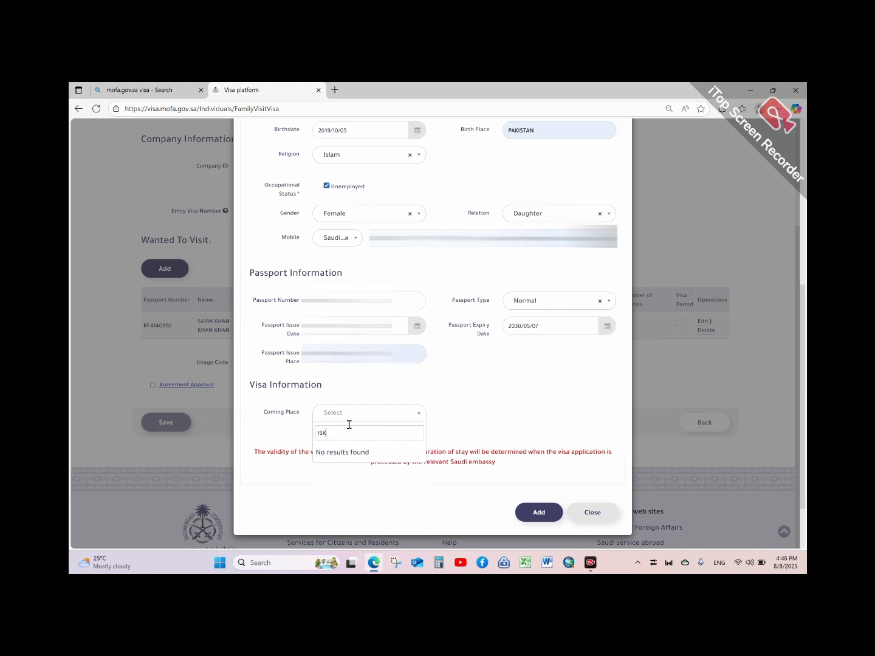
key("BackSpace")
scroll(534, 318, "up", 3)
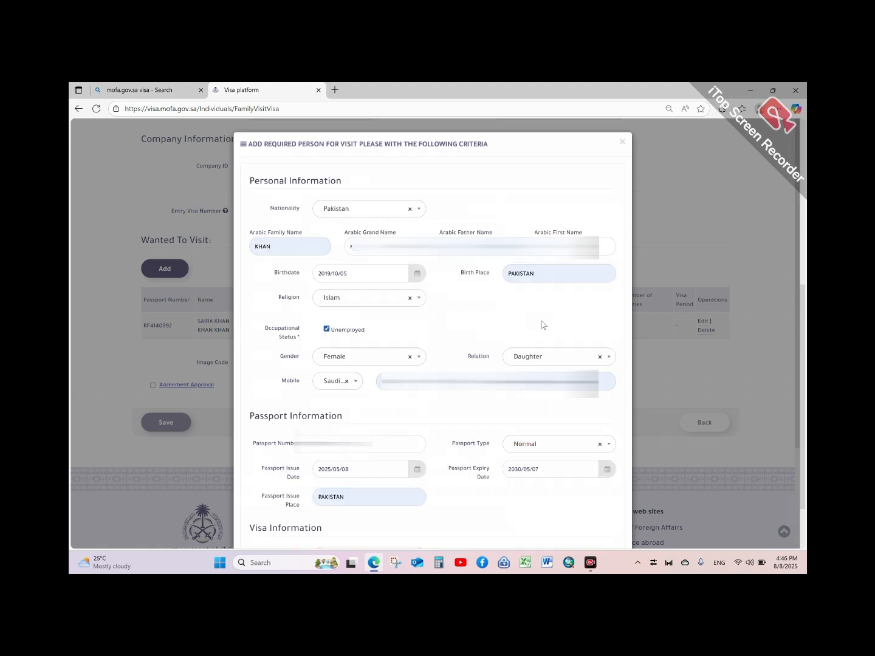
scroll(542, 325, "down", 3)
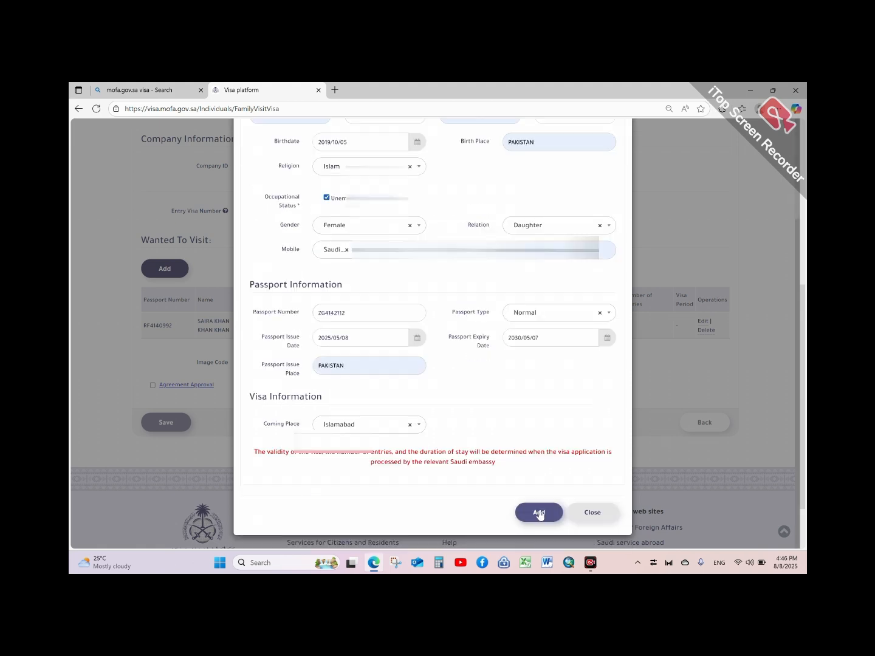
left_click(539, 513)
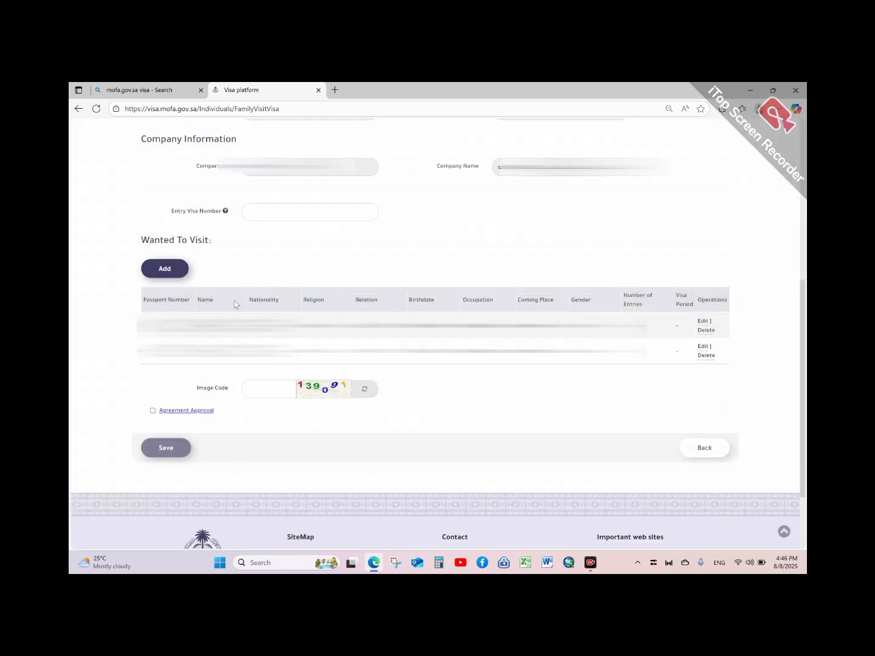
Open the form for another person to visit, set the nationality to Pakistan, and start filling in the name fields.
left_click(178, 270)
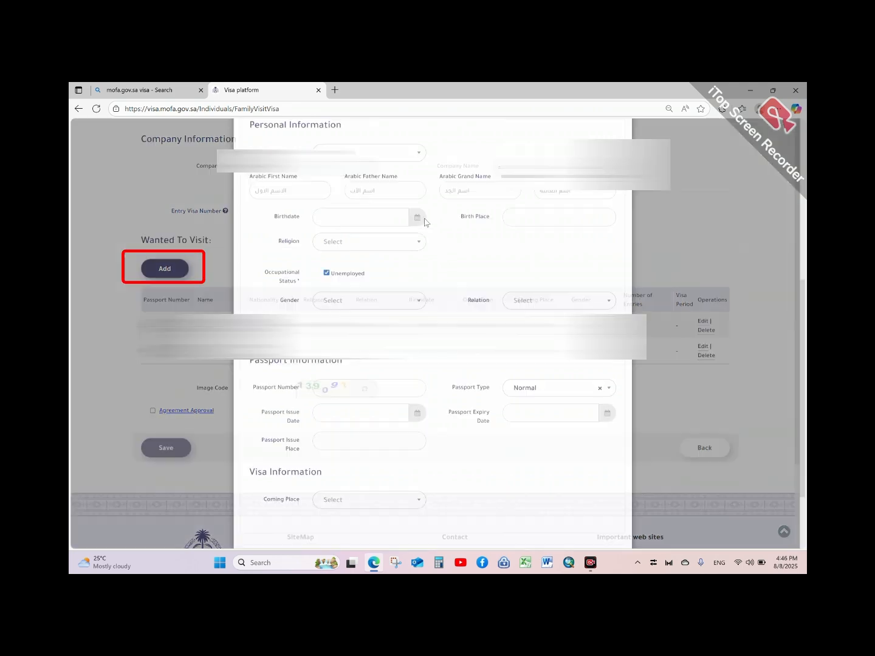
left_click(382, 210)
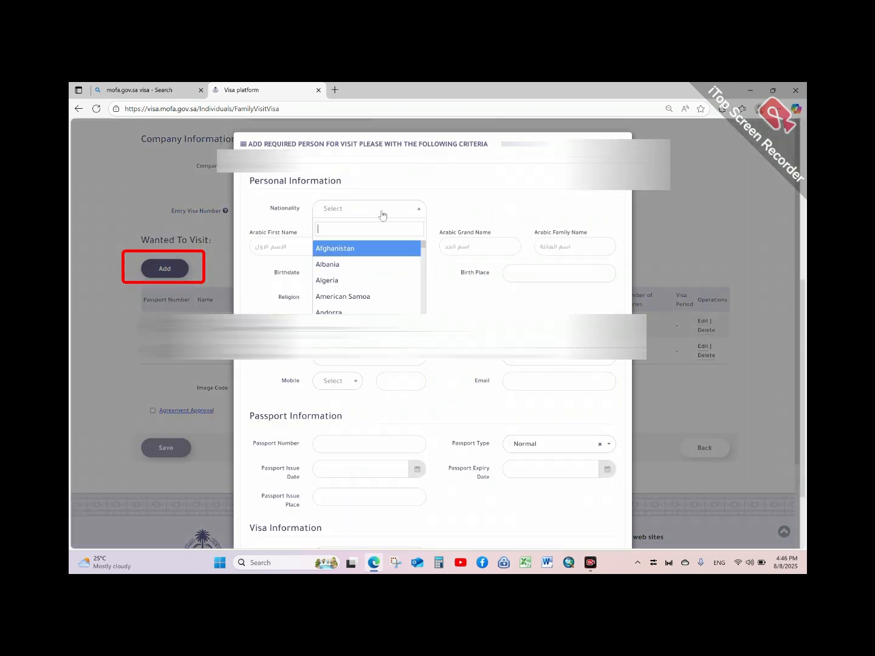
type("pak")
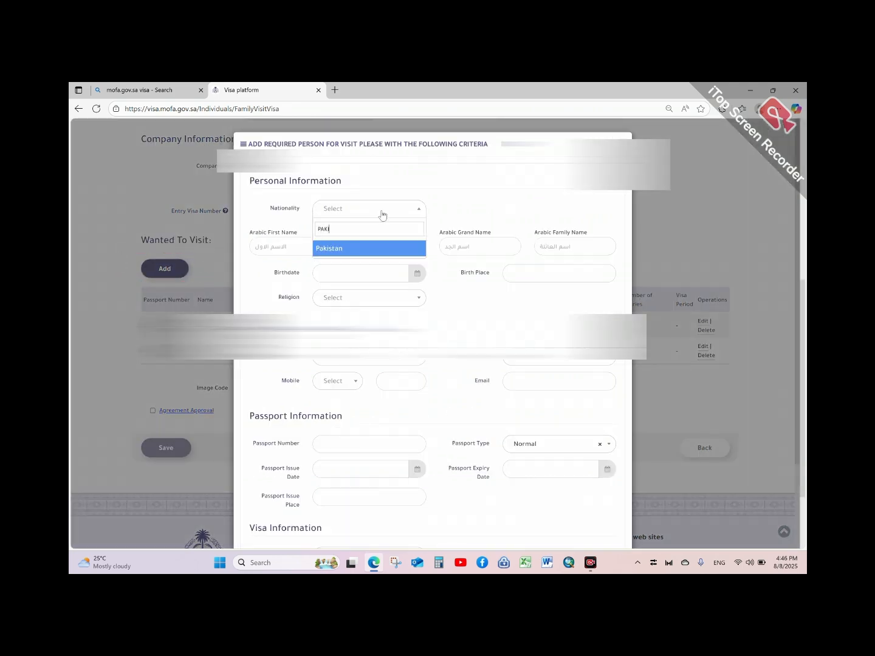
key("Return")
left_click(563, 244)
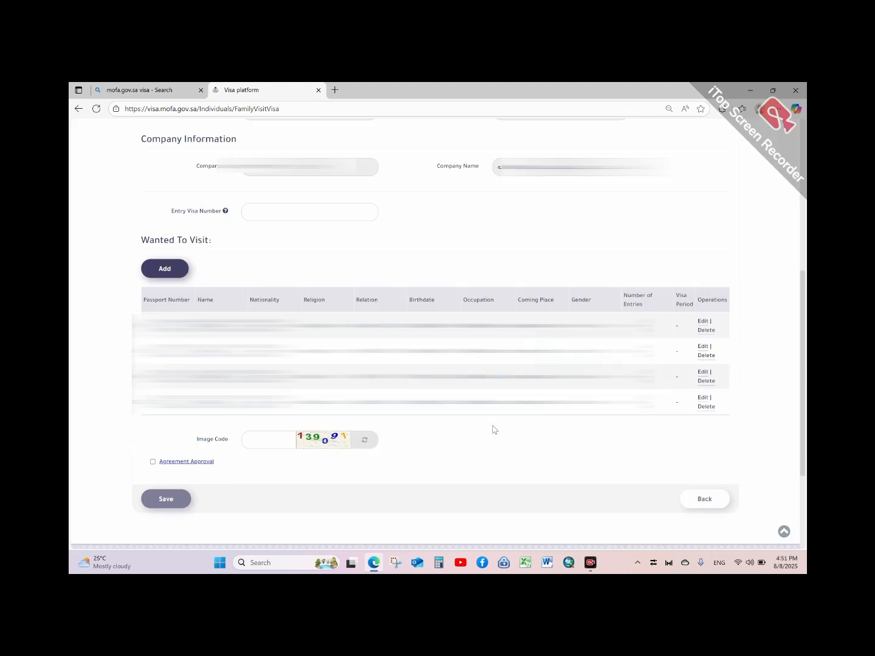
left_click(702, 322)
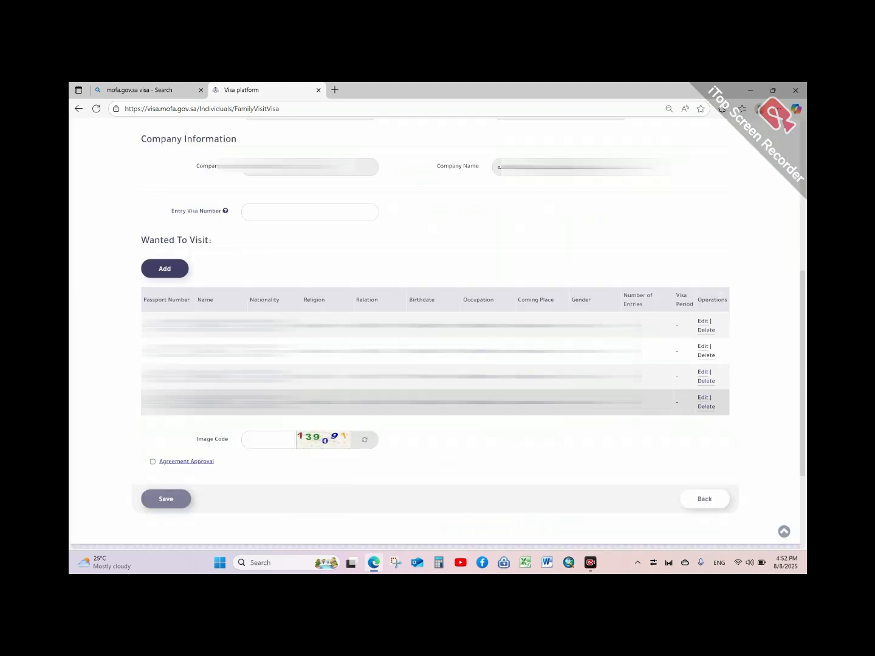
Enter the displayed image code, accept the agreement approval, and save the family visit visa application.
left_click(284, 436)
type("139091")
left_click(153, 461)
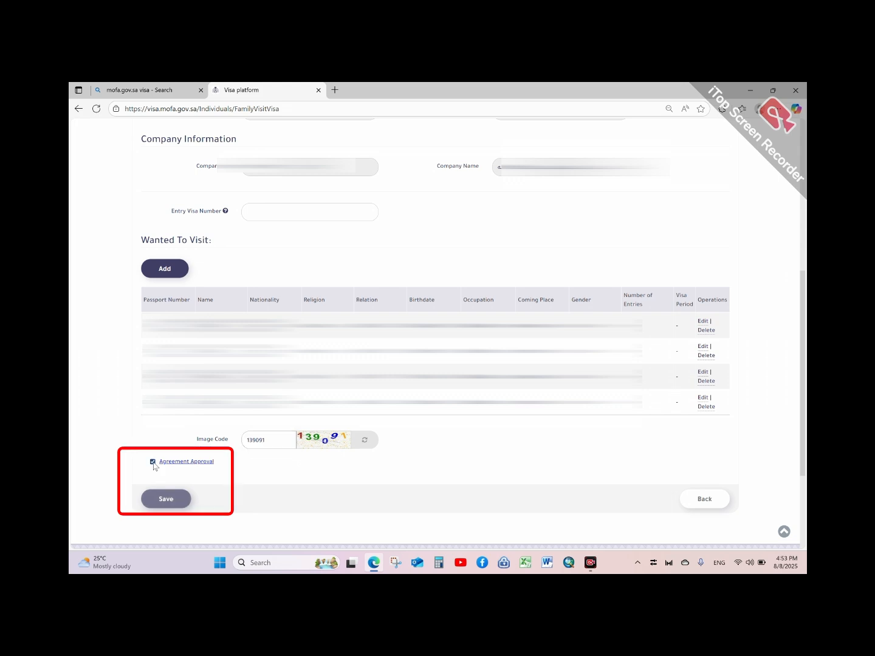
left_click(167, 500)
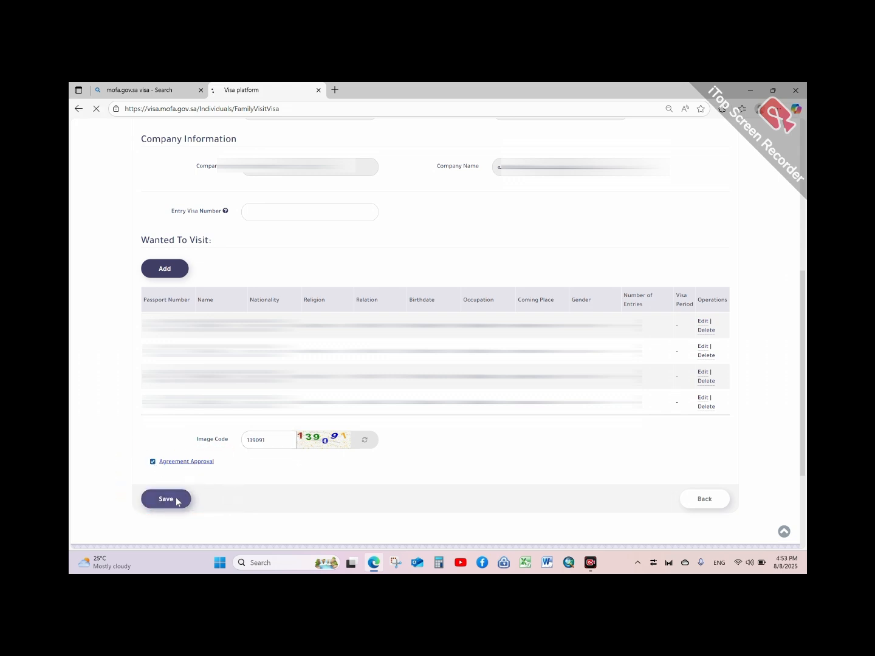